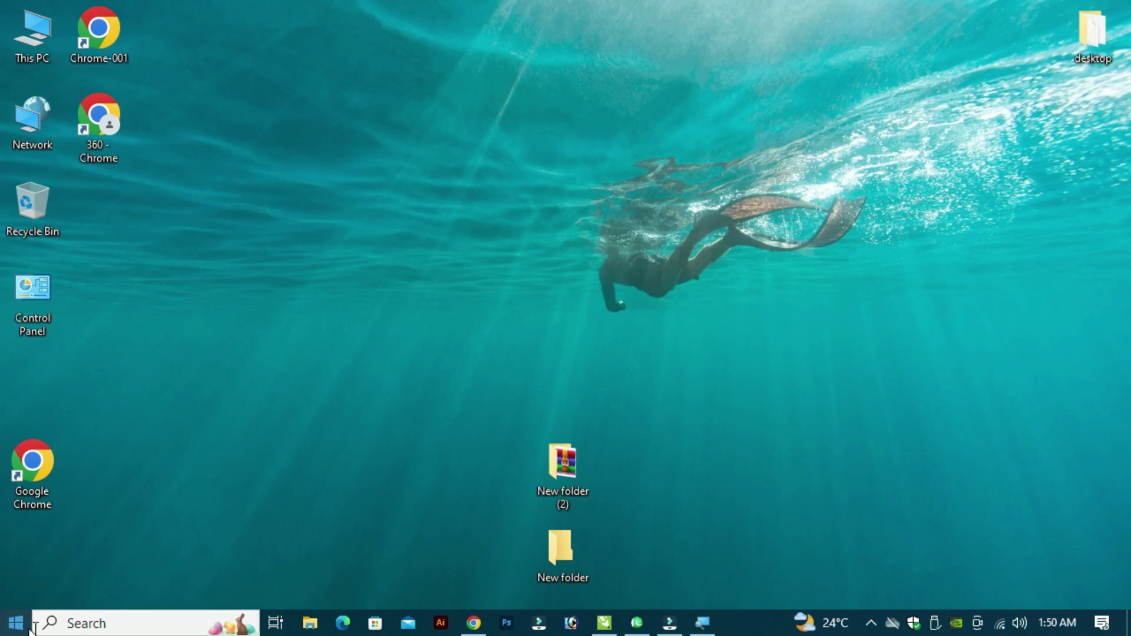
# Search Windows for 'language', then dismiss the search results.
pyautogui.click(109, 621)
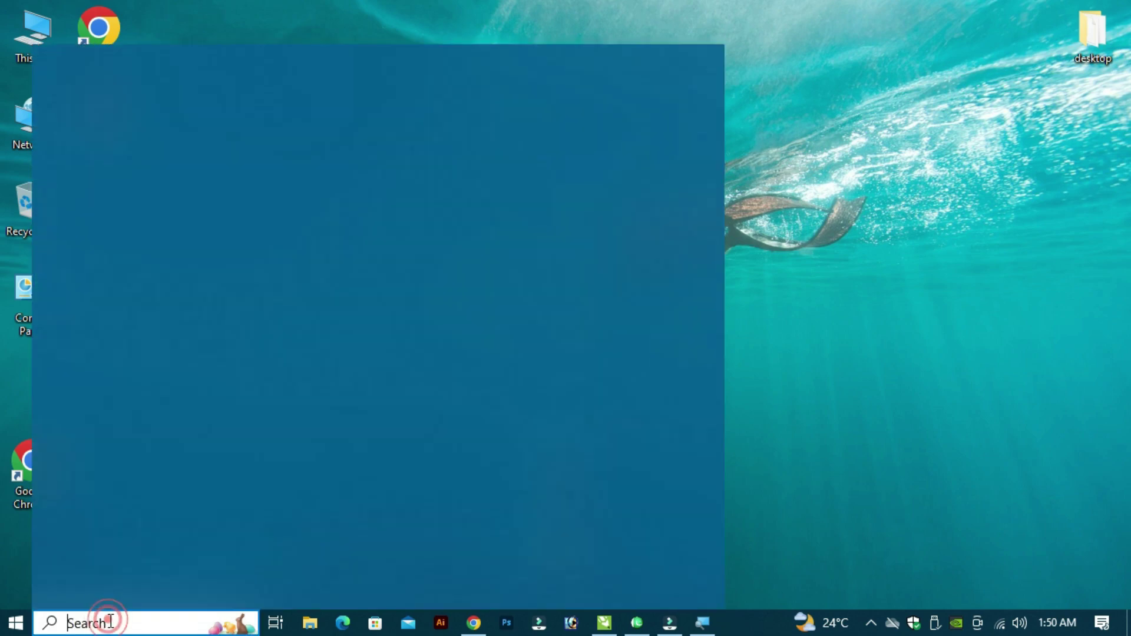
pyautogui.click(107, 617)
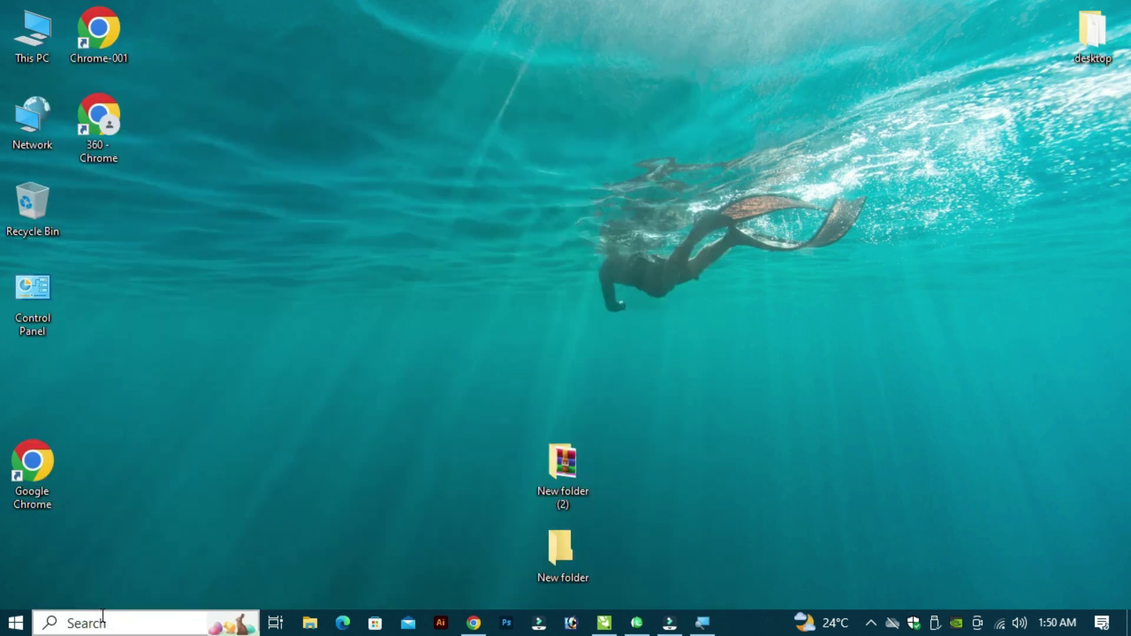
pyautogui.click(100, 624)
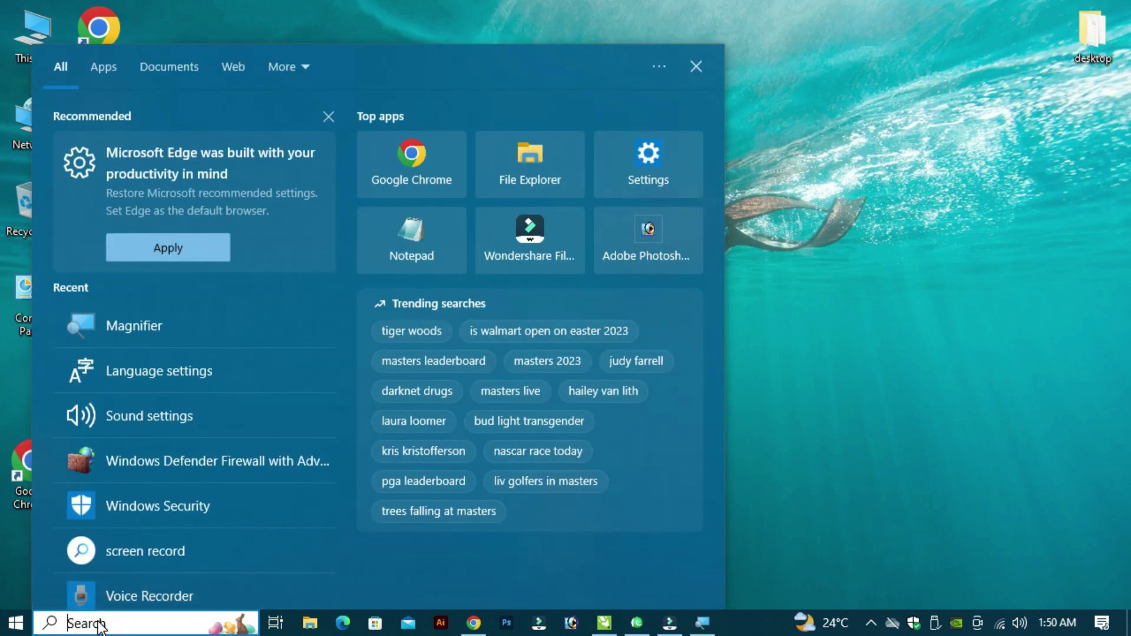
pyautogui.write('lan')
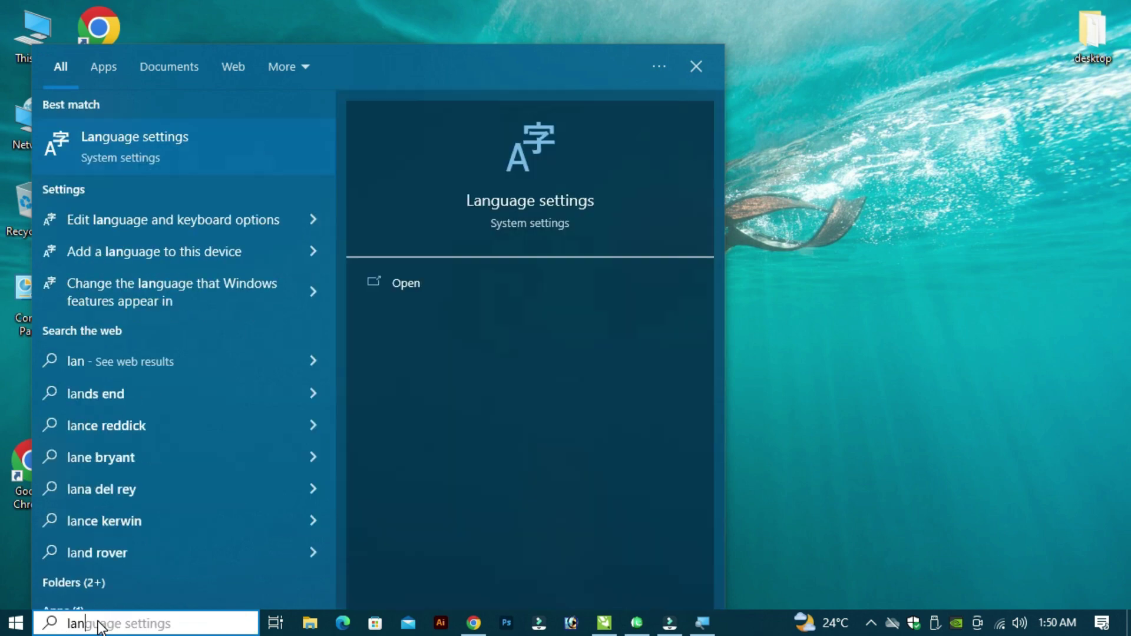
pyautogui.write('guage')
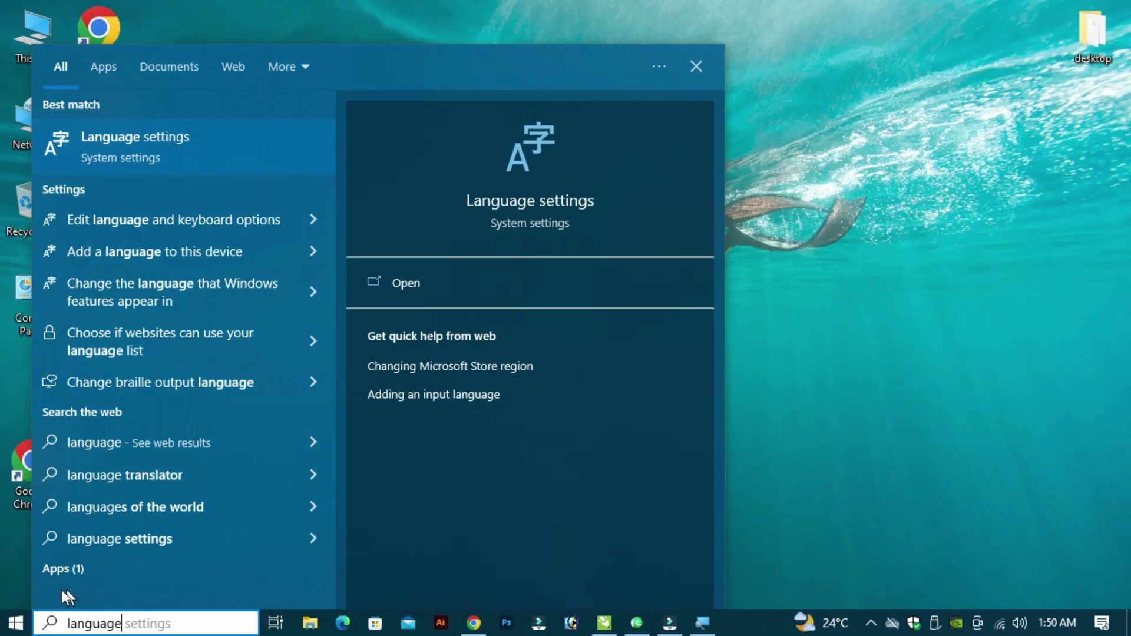
pyautogui.press('Escape')
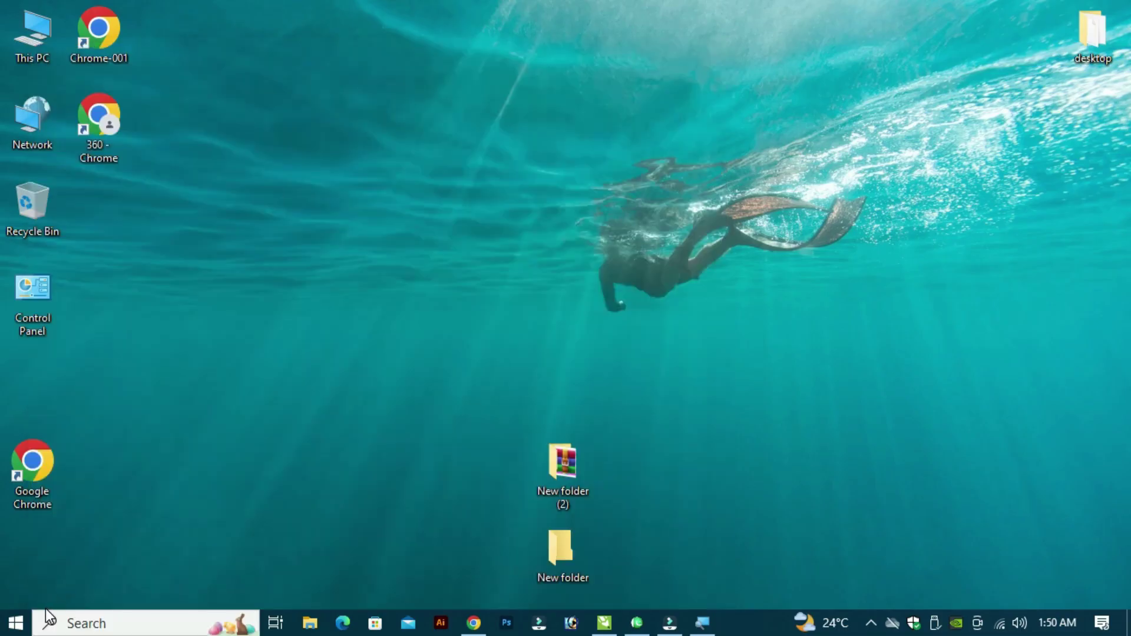
# From the Start menu, open Settings and go to Time & Language's Date & time page.
pyautogui.click(23, 626)
pyautogui.click(24, 627)
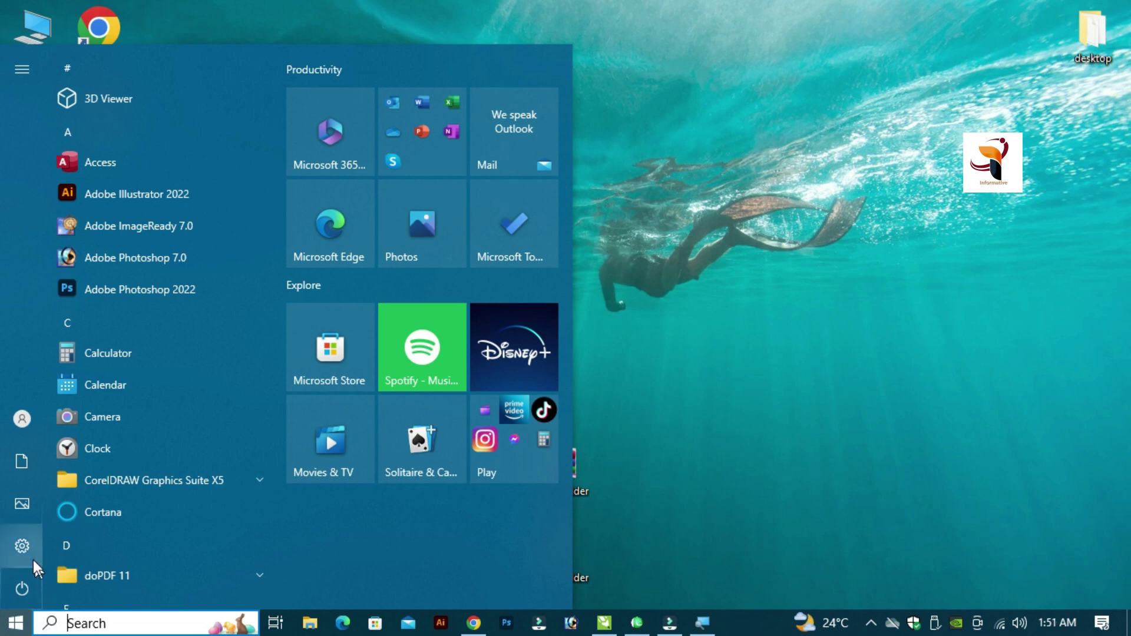
pyautogui.moveTo(23, 546)
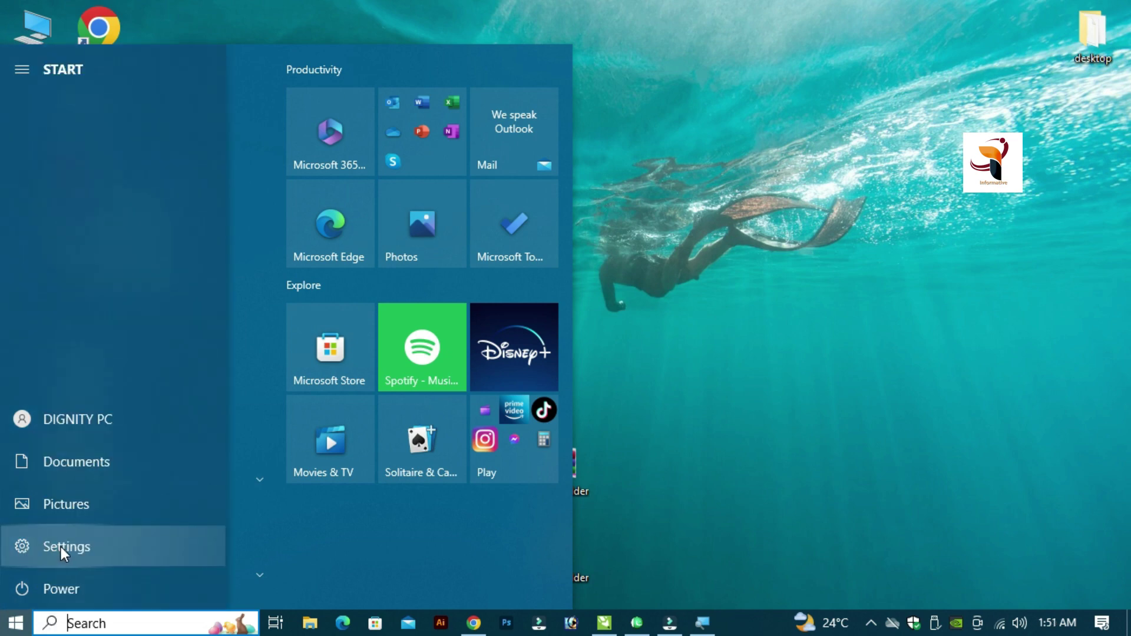
pyautogui.click(62, 547)
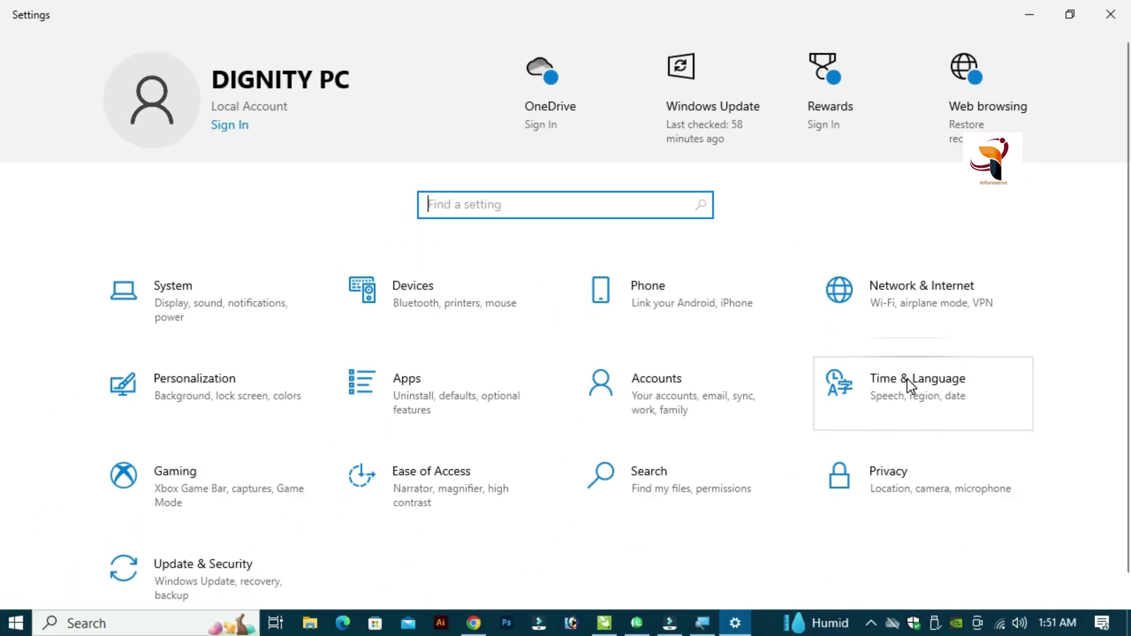
pyautogui.click(922, 443)
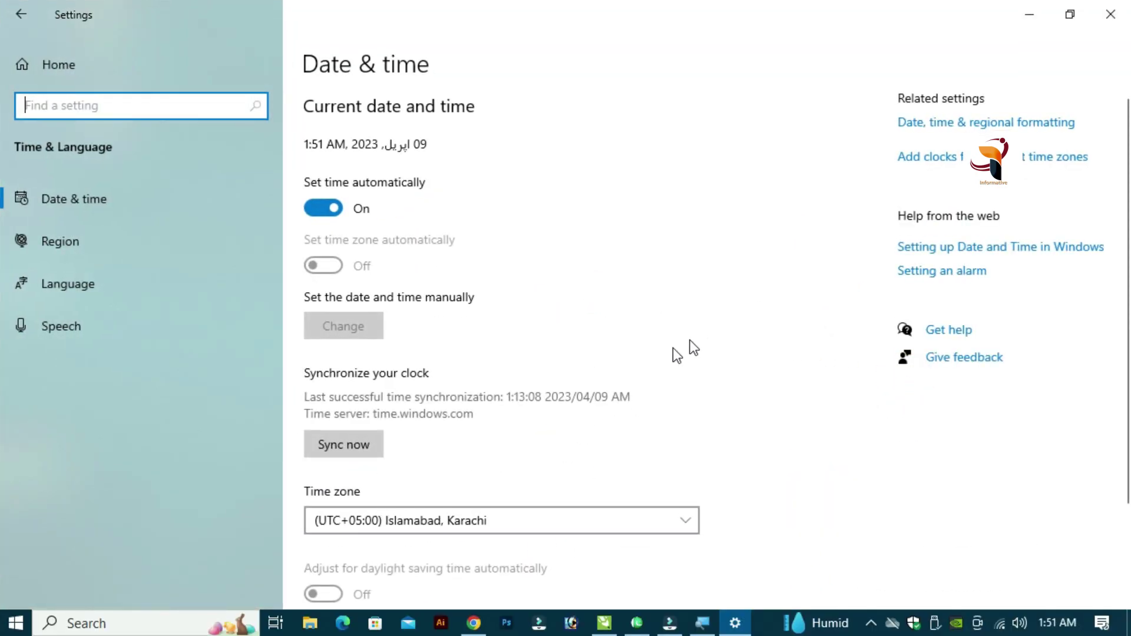
pyautogui.scroll(-3, 649, 379)
pyautogui.scroll(3, 648, 376)
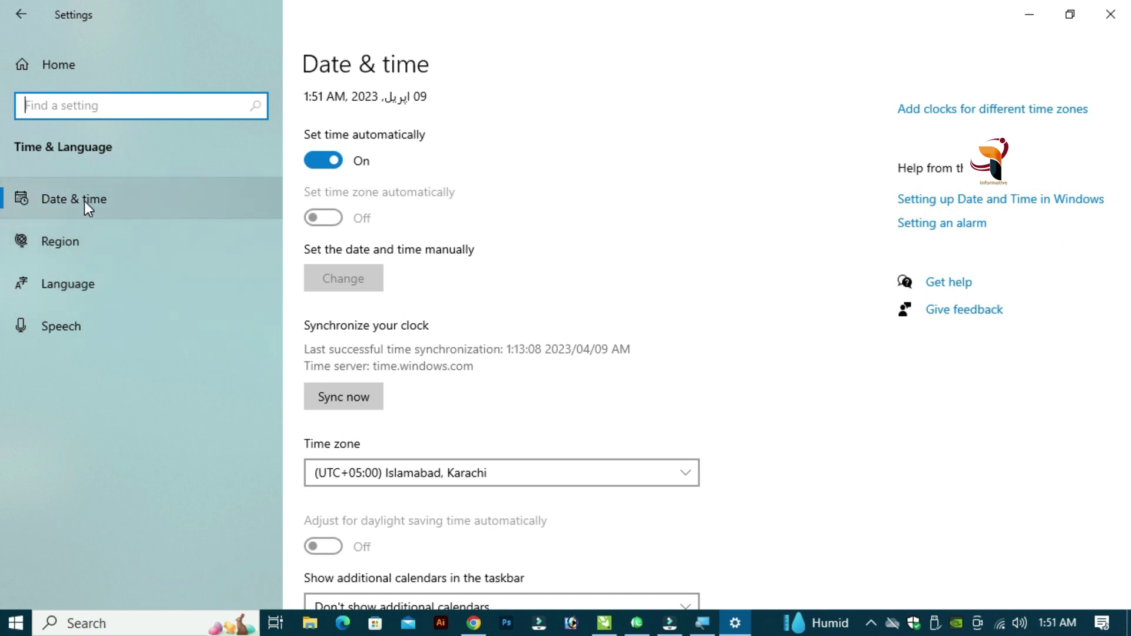
# On the Language page, add Urdu (Pakistan) by searching 'urdu', and continue to its install options.
pyautogui.click(70, 285)
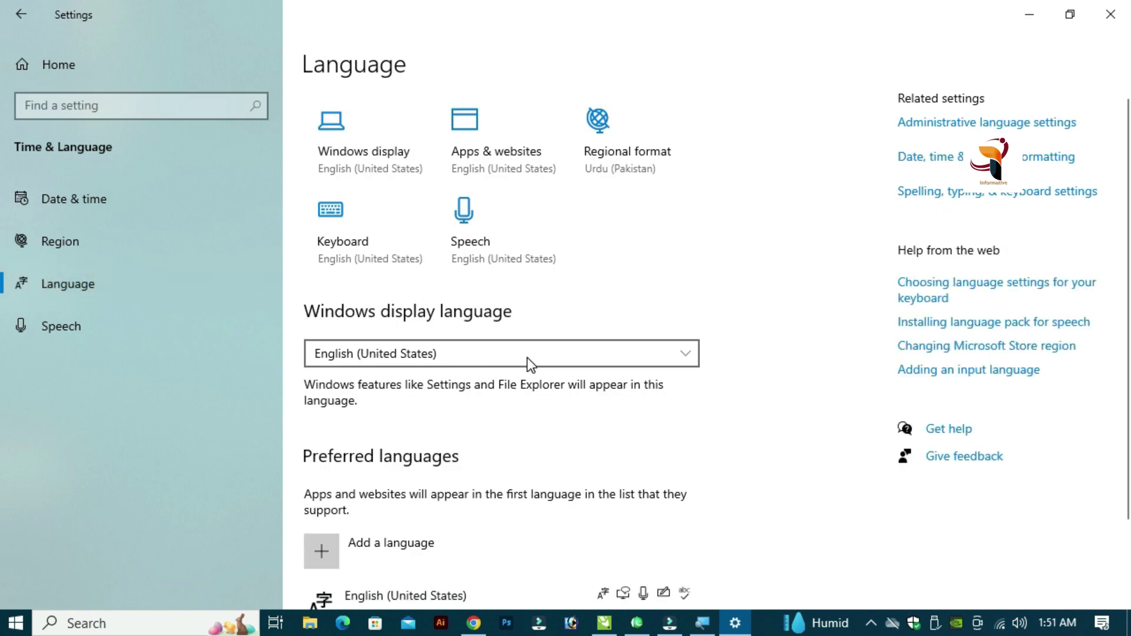
pyautogui.scroll(-2, 535, 355)
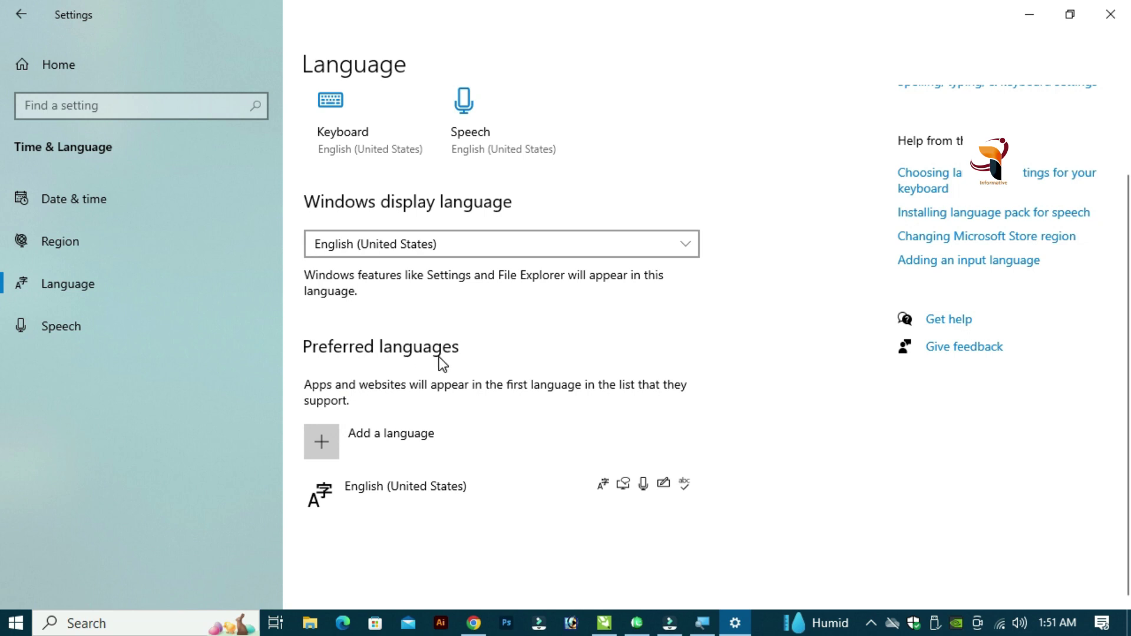
pyautogui.click(327, 444)
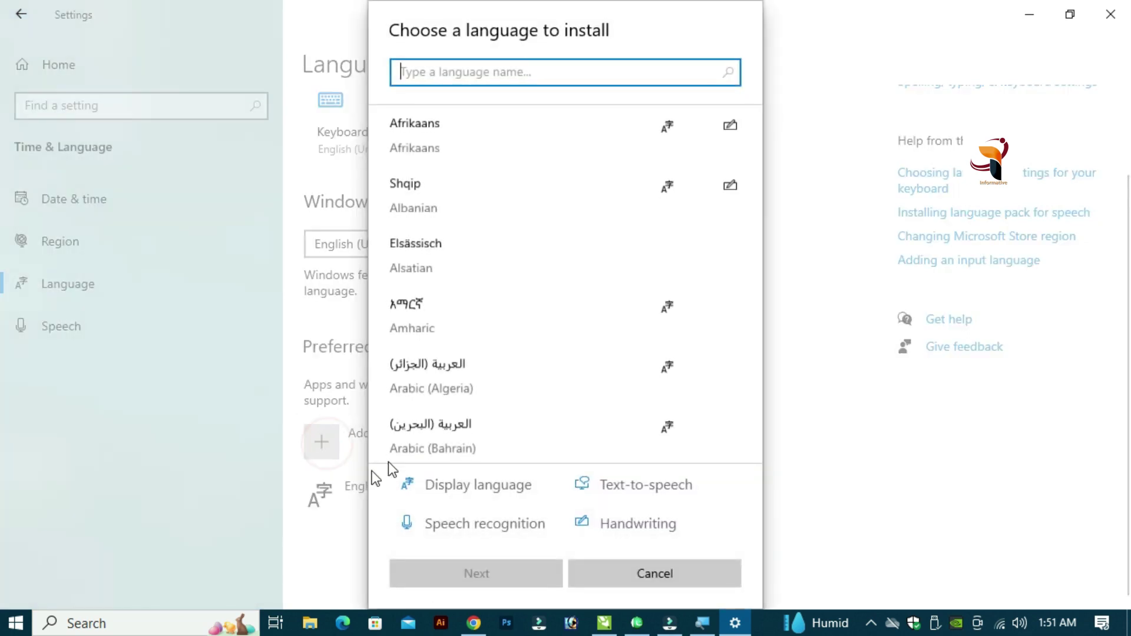
pyautogui.click(472, 74)
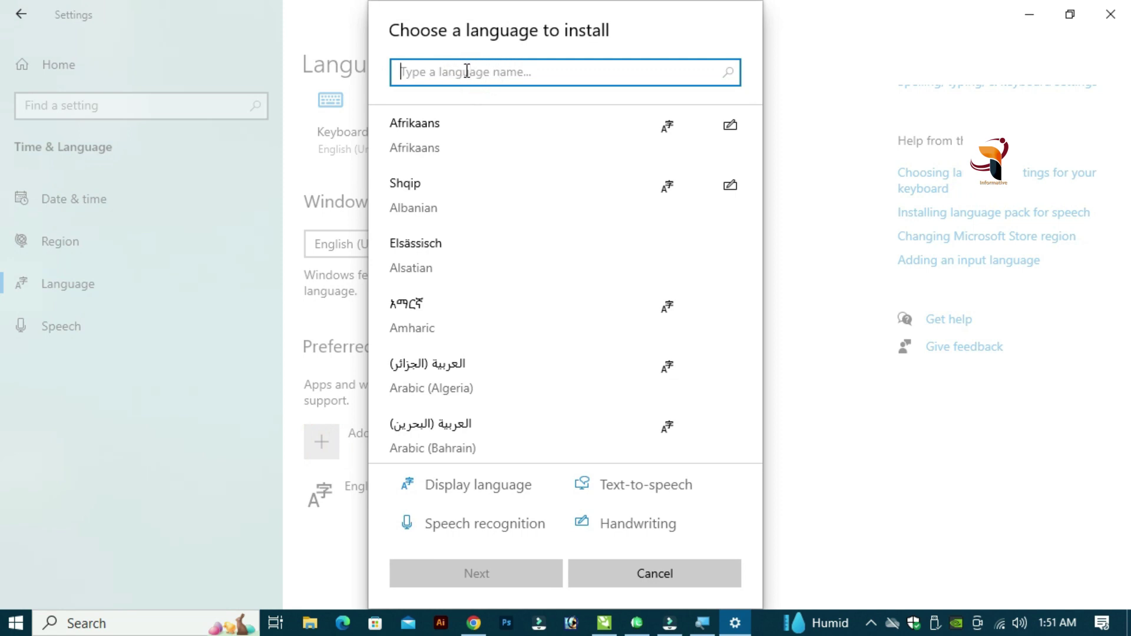
pyautogui.write('urdu')
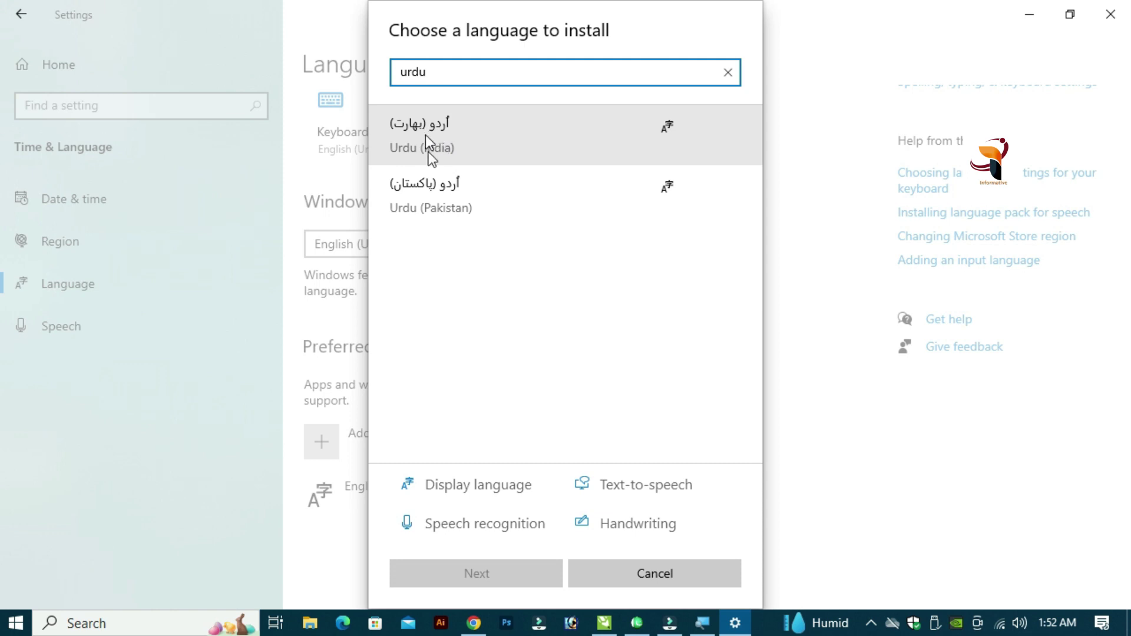
pyautogui.click(436, 189)
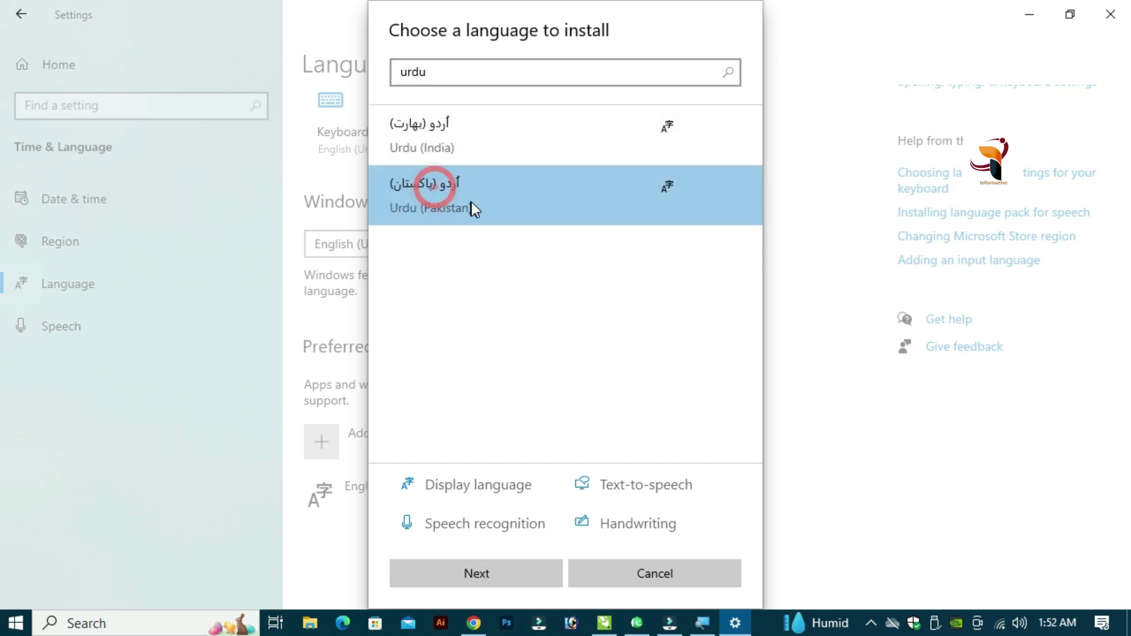
pyautogui.click(489, 574)
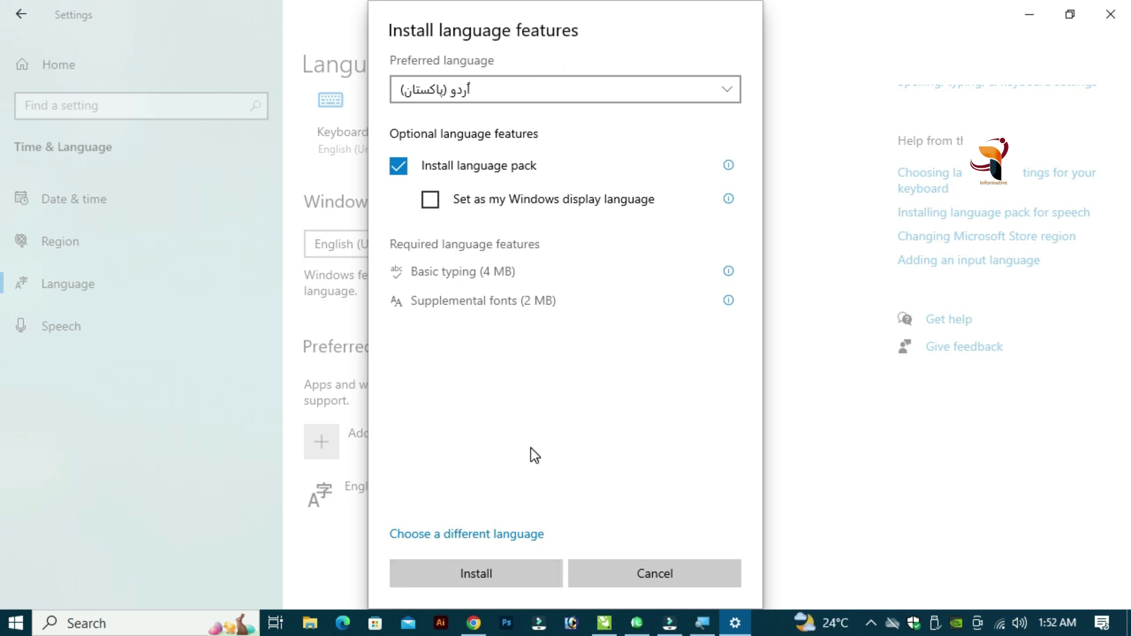
# Install Urdu (Pakistan), make the Urdu keyboard the active input, and minimize Settings.
pyautogui.click(483, 571)
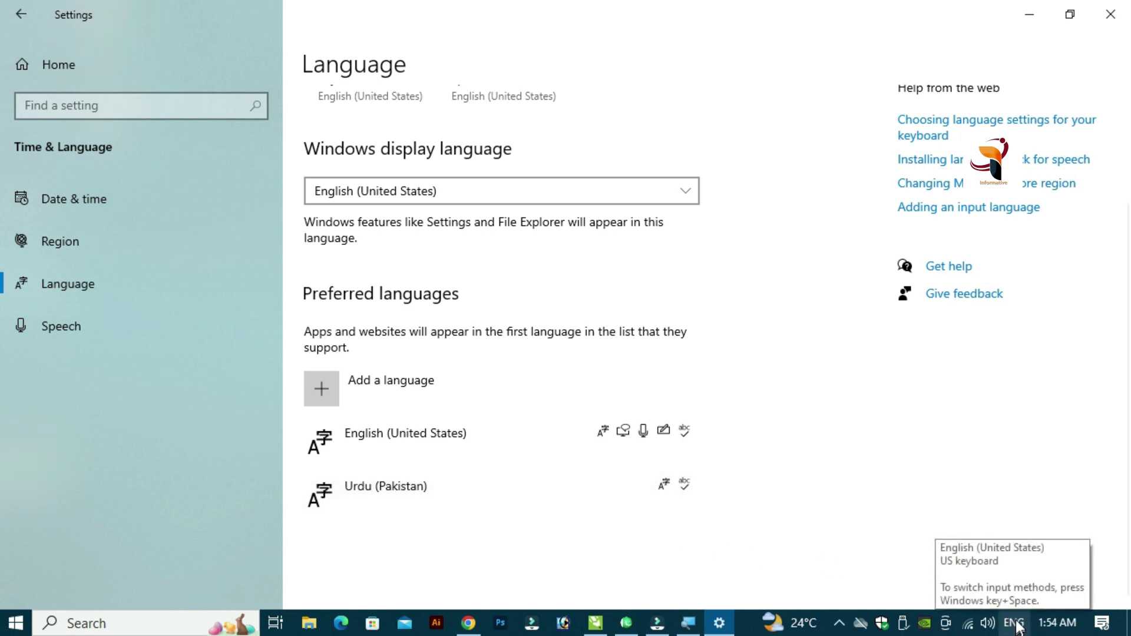
pyautogui.click(1015, 624)
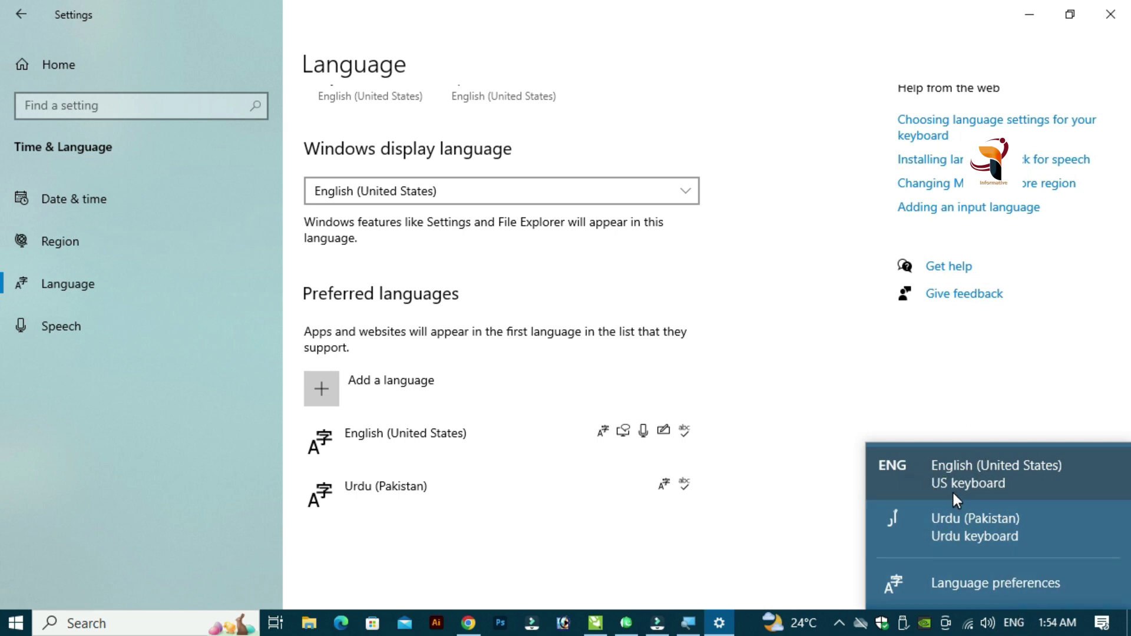
pyautogui.click(943, 528)
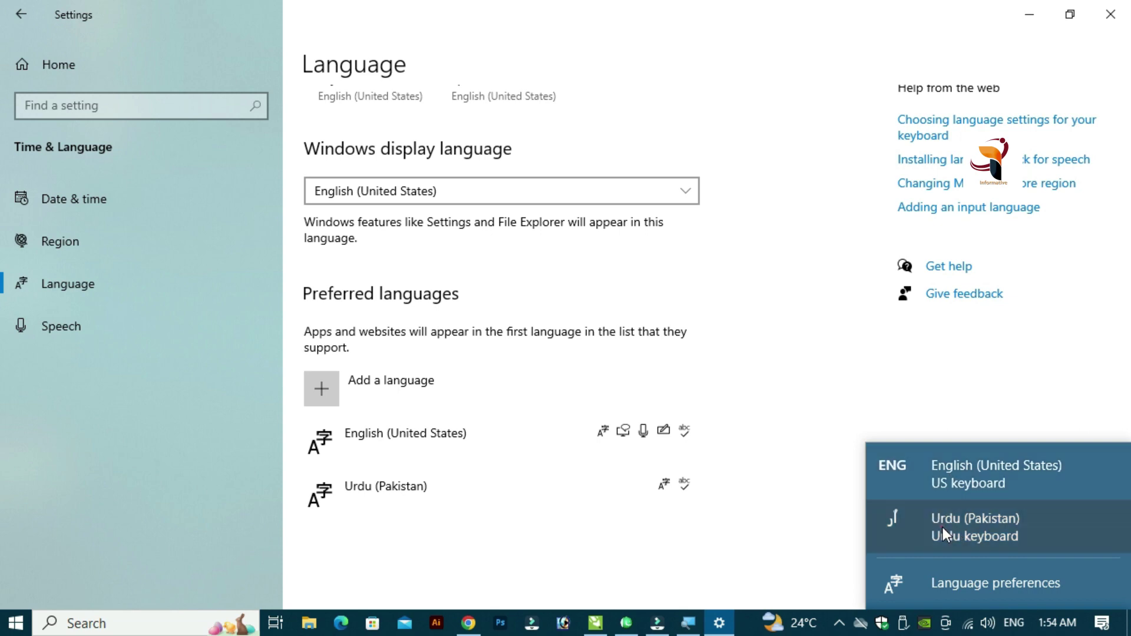
pyautogui.click(1030, 16)
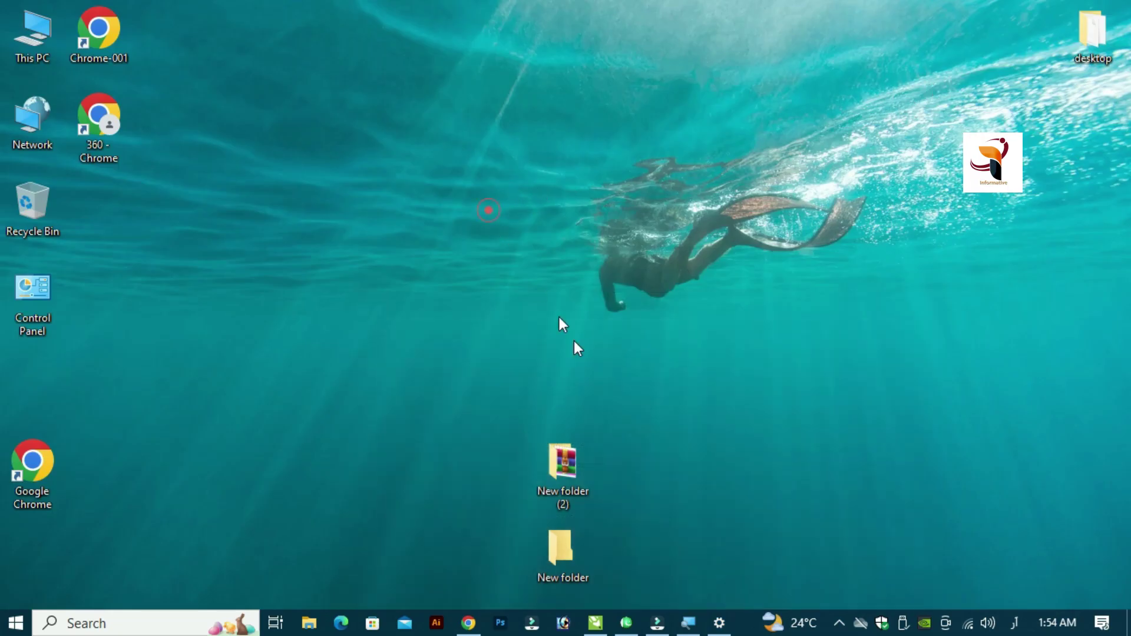
# Clear and close a Run dialog, then create a blank Word document.
pyautogui.click(705, 413)
pyautogui.press('super+r')
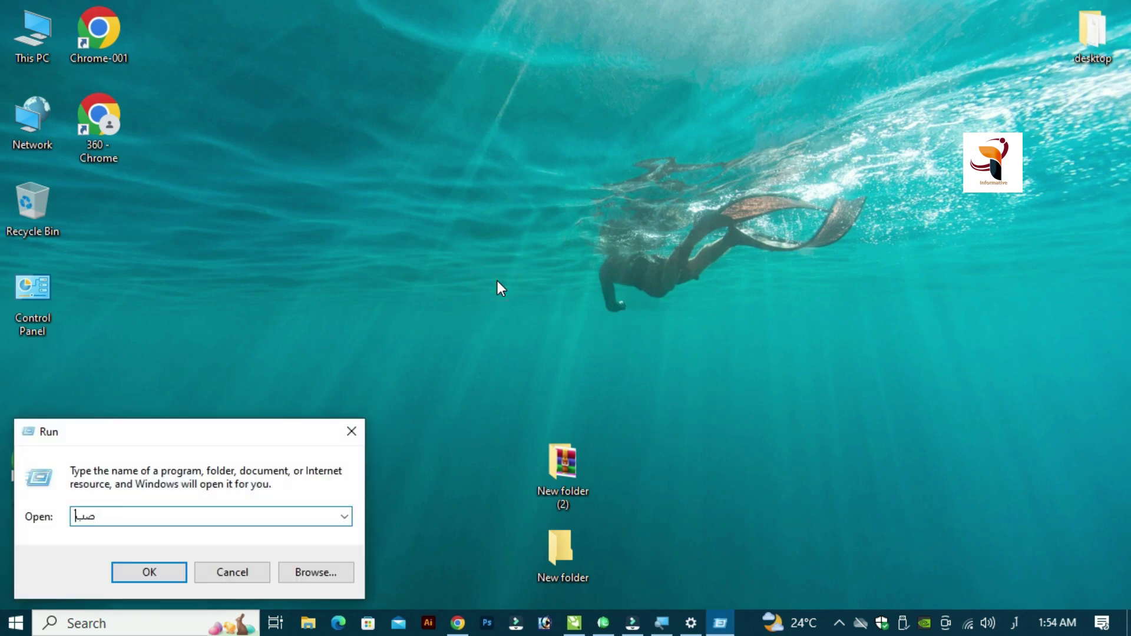
pyautogui.press('BackSpace')
pyautogui.press('Escape')
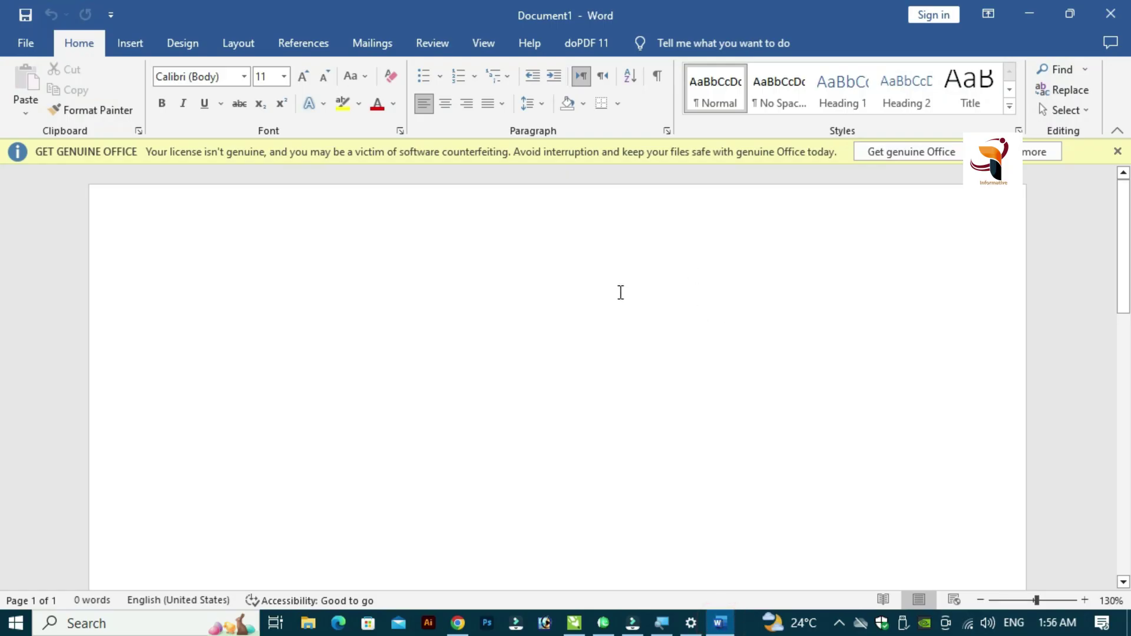
pyautogui.click(616, 299)
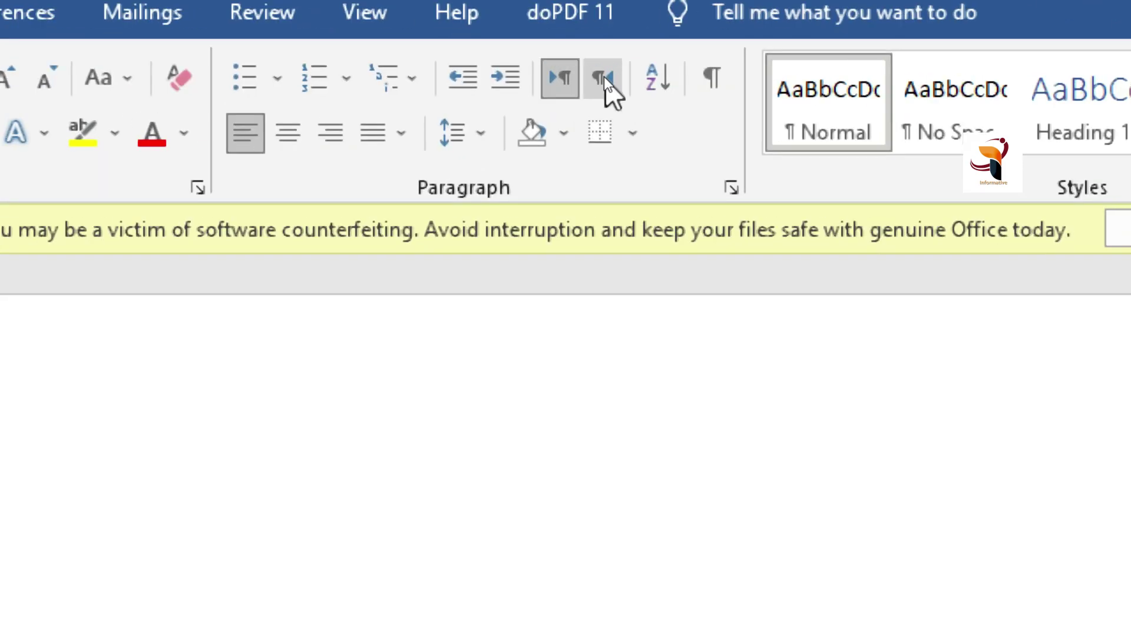
# Make the Word paragraph right-to-left and switch input to the Urdu keyboard.
pyautogui.click(605, 76)
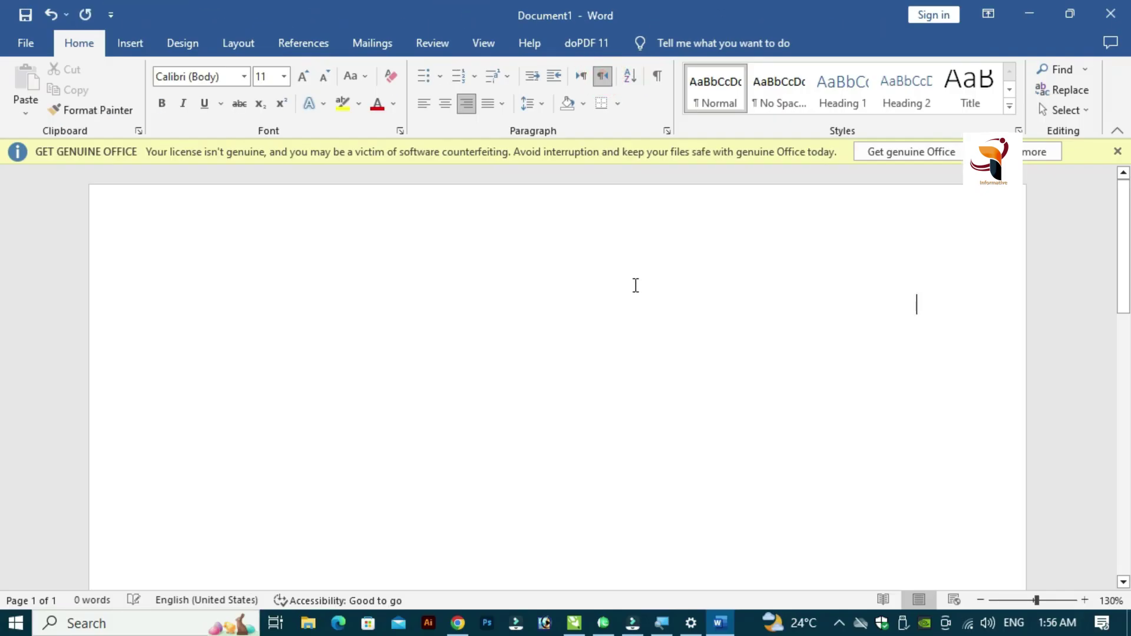
pyautogui.click(1014, 623)
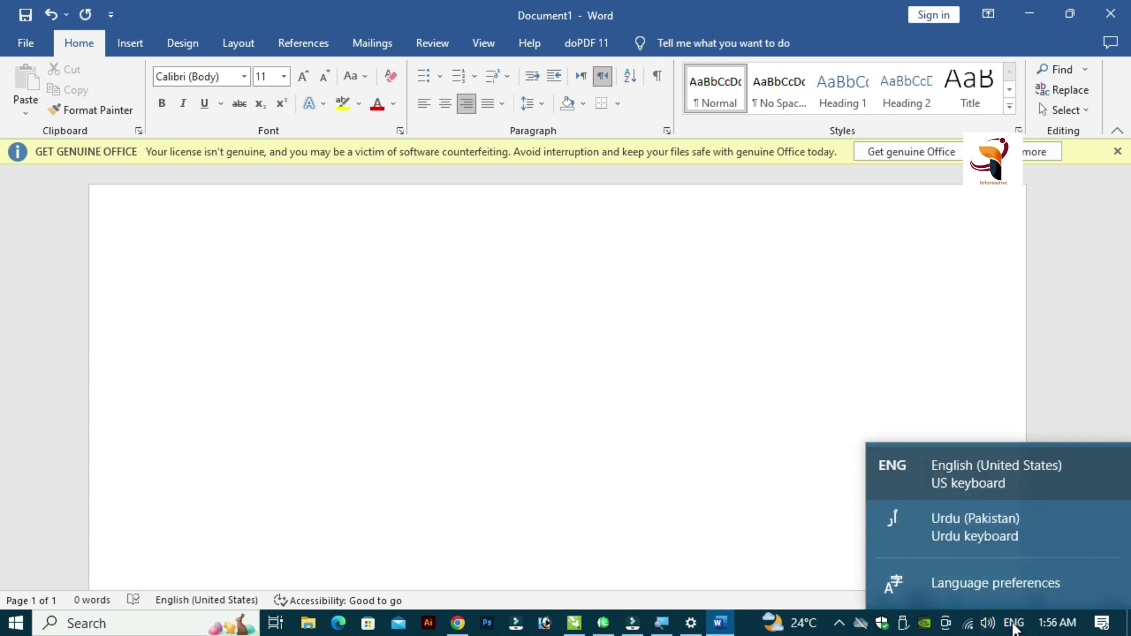
pyautogui.click(971, 525)
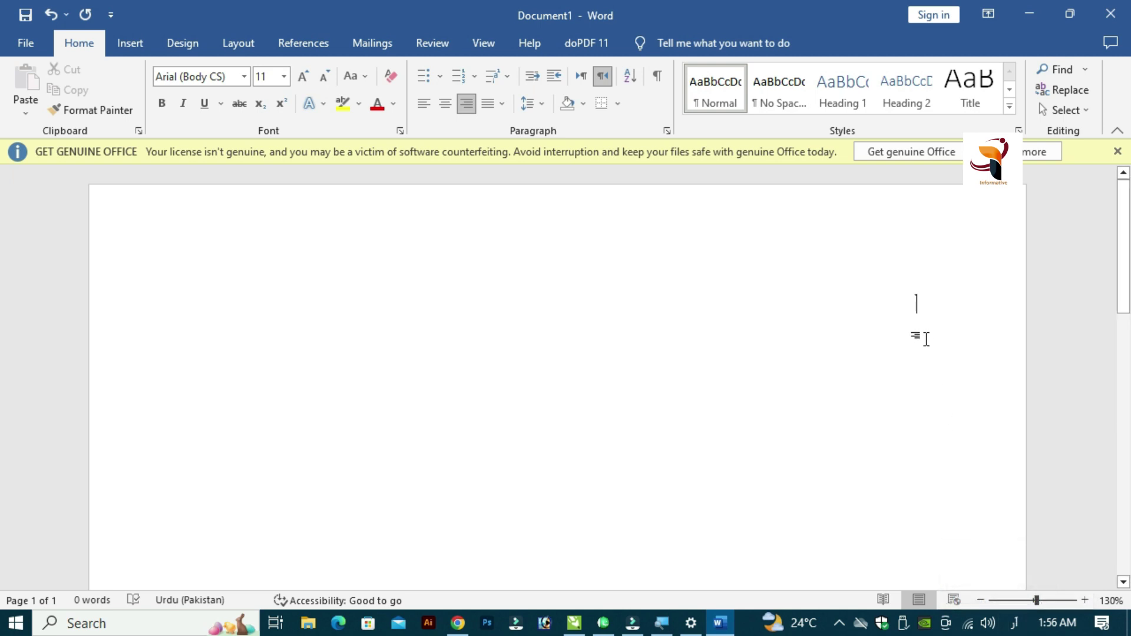
# Type a test line of separate Urdu letters, then select and delete it.
pyautogui.write('ا')
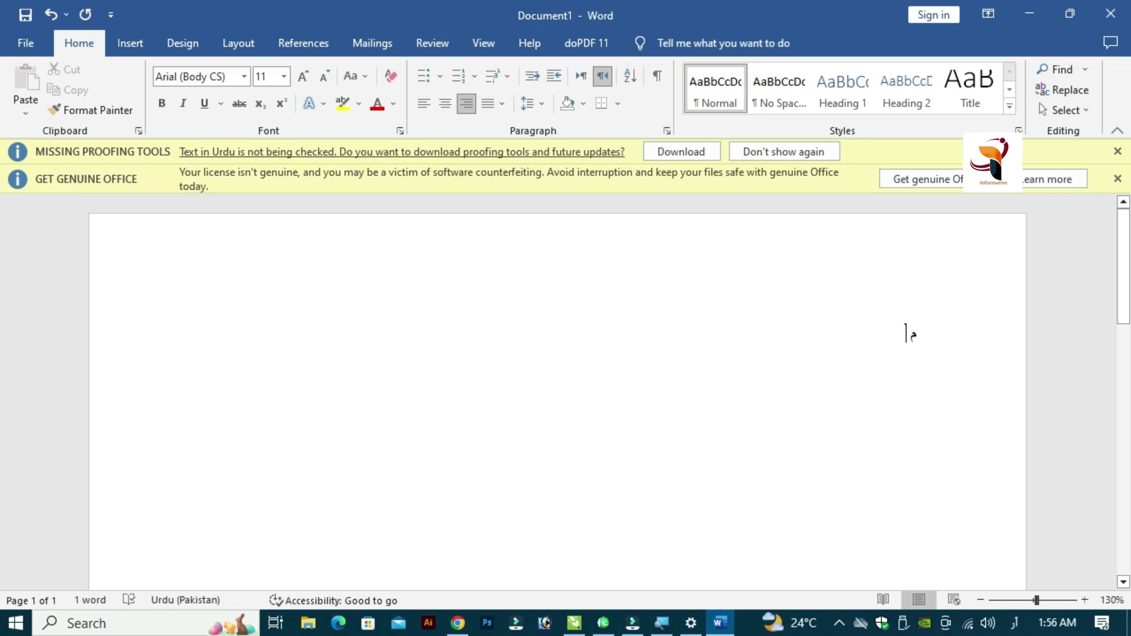
pyautogui.write(' وص ھ رغف ص ')
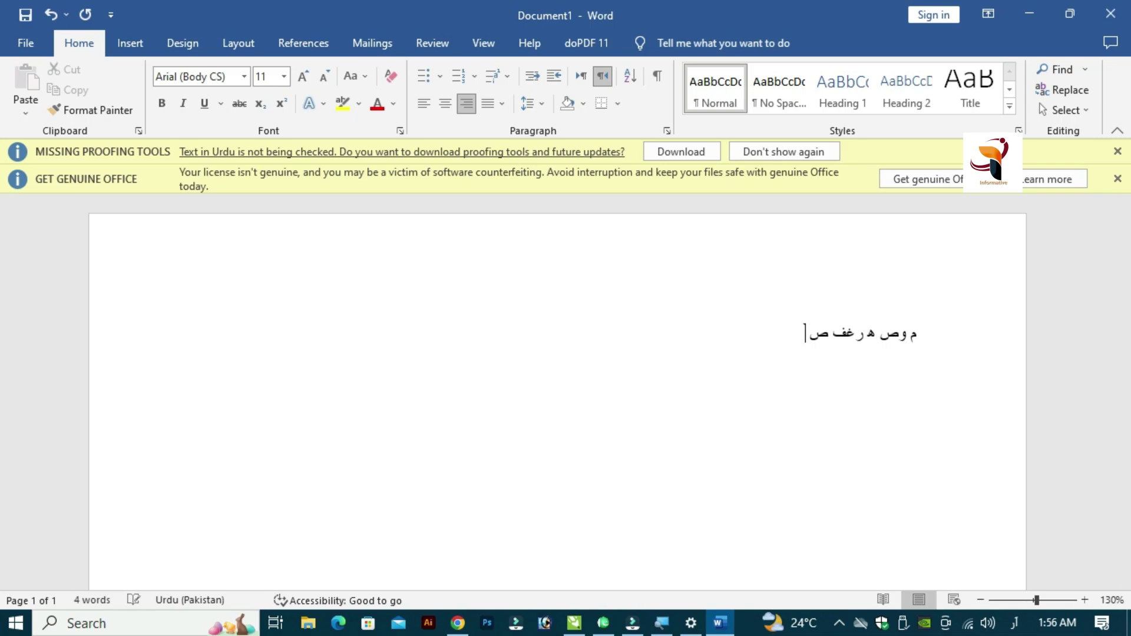
pyautogui.write('ن ص')
pyautogui.write('ط')
pyautogui.write('ع')
pyautogui.press('BackSpace')
pyautogui.write('ع')
pyautogui.write(' ه و م')
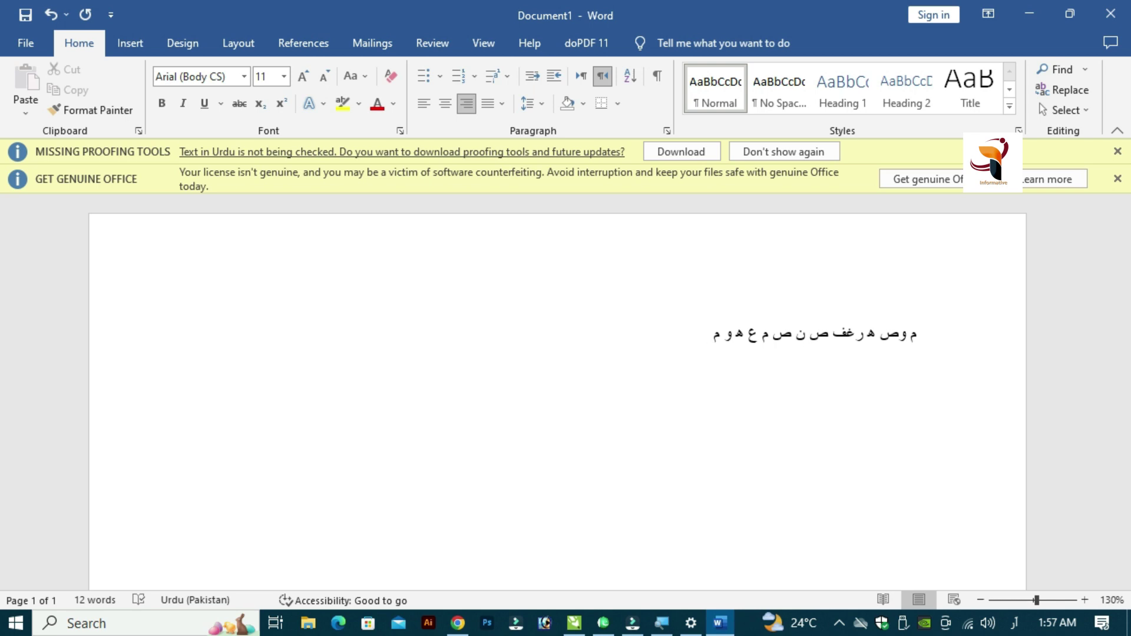
pyautogui.write('م')
pyautogui.write('و')
pyautogui.click(930, 347)
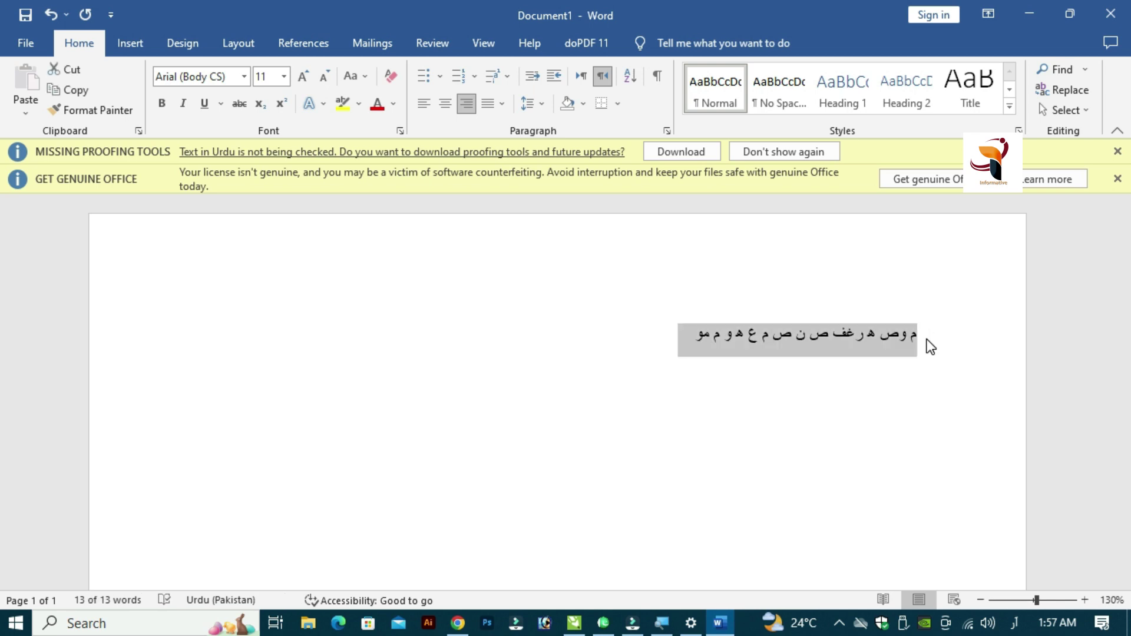
pyautogui.press('BackSpace')
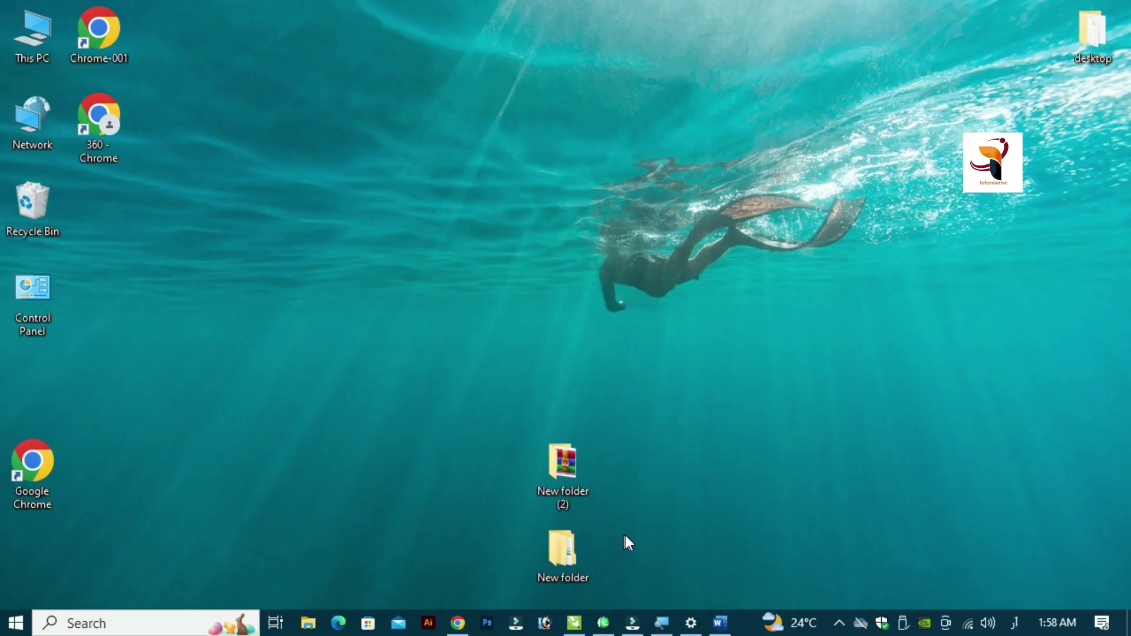
# Run the Phonetic-Keyboard installer from New folder > Phonetic Keyboard (Utdu) and close the completion message.
pyautogui.doubleClick(563, 551)
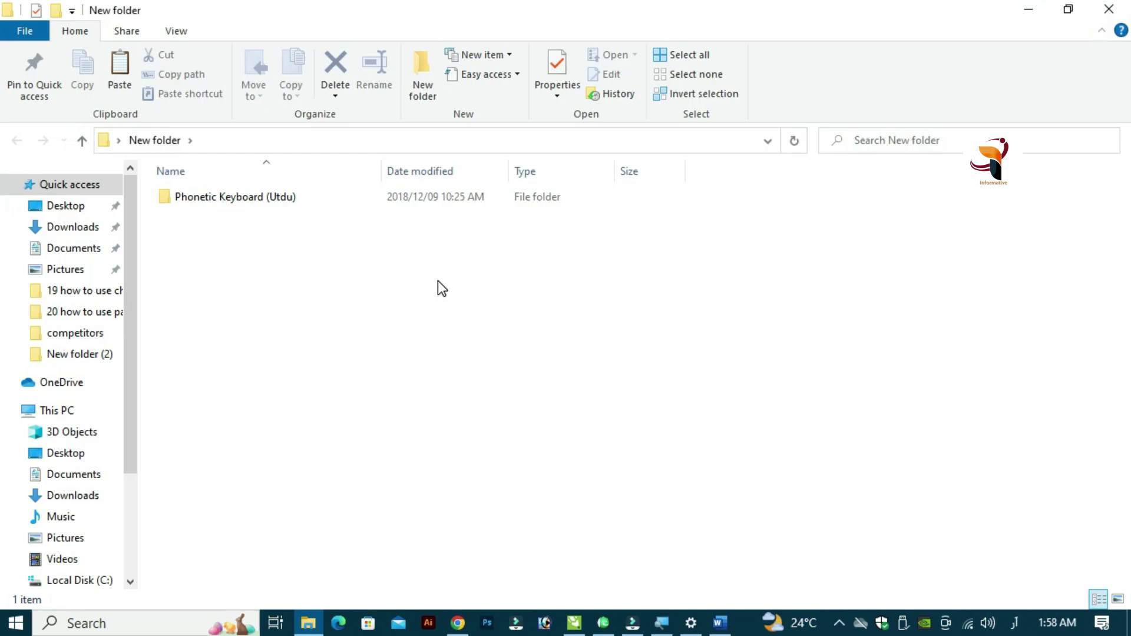
pyautogui.click(390, 295)
pyautogui.click(249, 199)
pyautogui.doubleClick(249, 201)
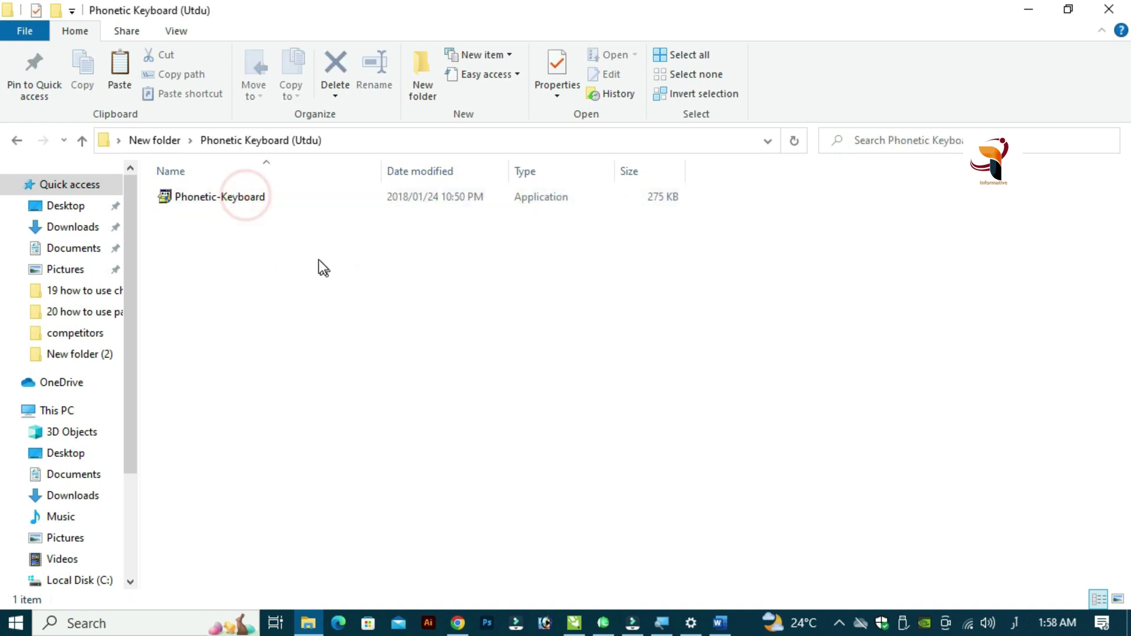
pyautogui.click(241, 200)
pyautogui.doubleClick(239, 198)
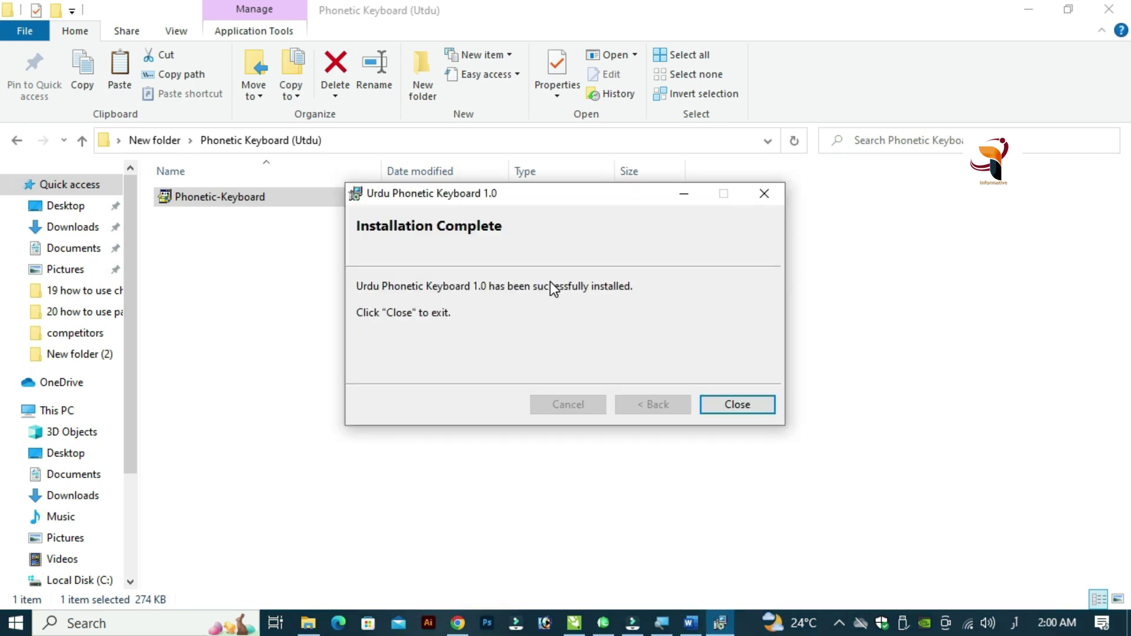
pyautogui.moveTo(566, 194)
pyautogui.mouseDown()
pyautogui.moveTo(663, 268)
pyautogui.moveTo(552, 310)
pyautogui.moveTo(667, 246)
pyautogui.moveTo(509, 212)
pyautogui.mouseUp()
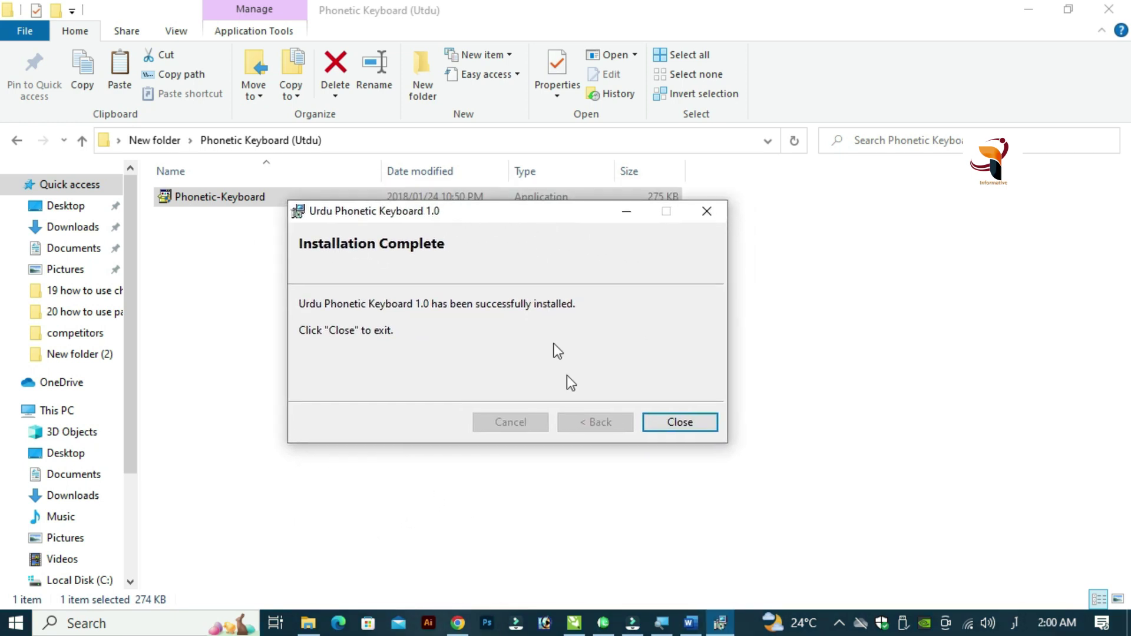
pyautogui.click(680, 425)
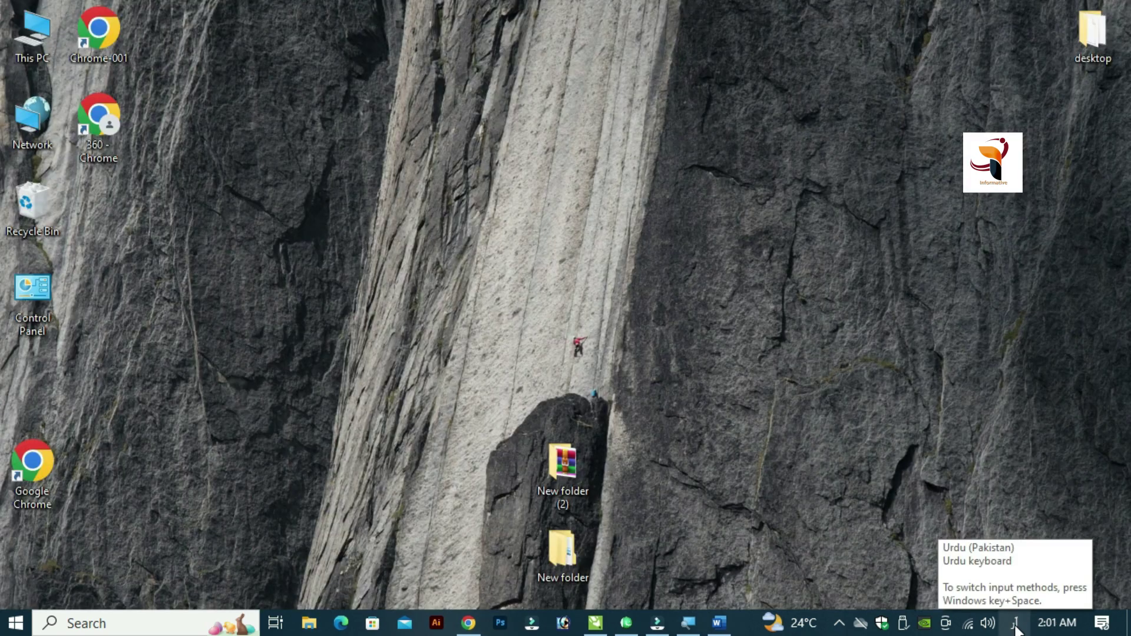
# Switch input to the Urdu (Pakistan) Urdu Phonetic 1.0 keyboard.
pyautogui.click(1016, 625)
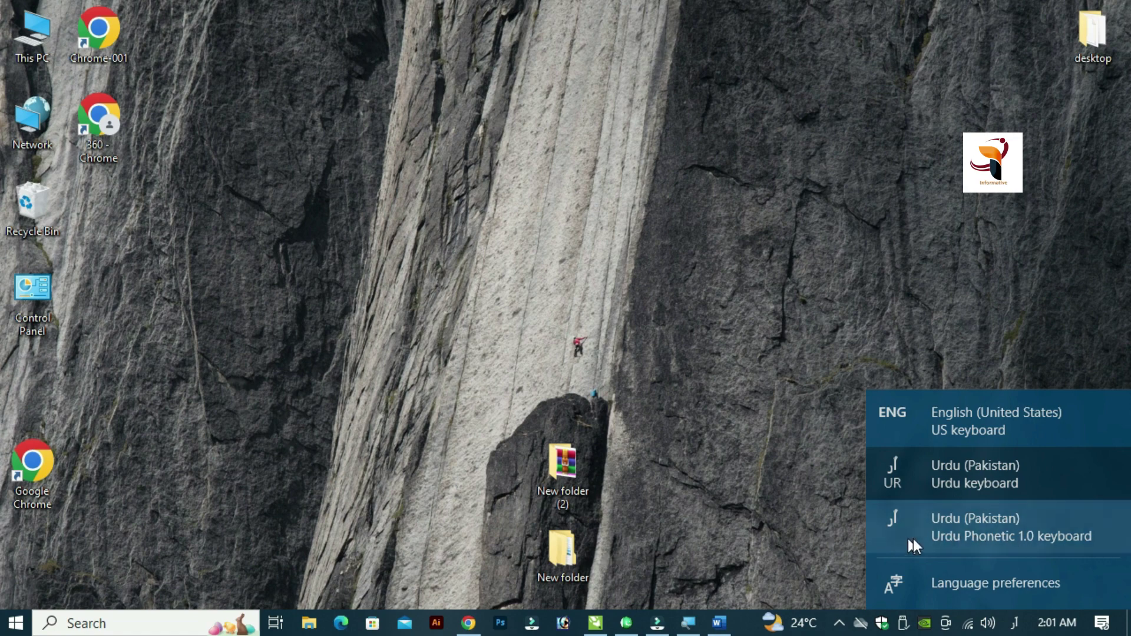
pyautogui.click(969, 531)
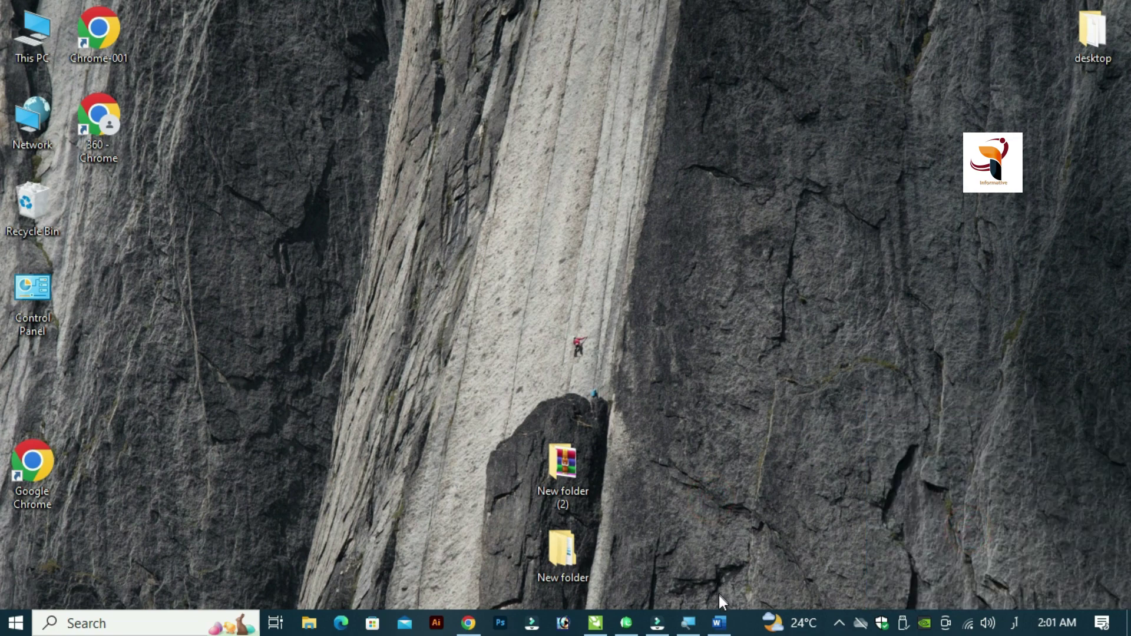
# Back in Word, delete the test Urdu characters and switch input back to Urdu.
pyautogui.click(722, 620)
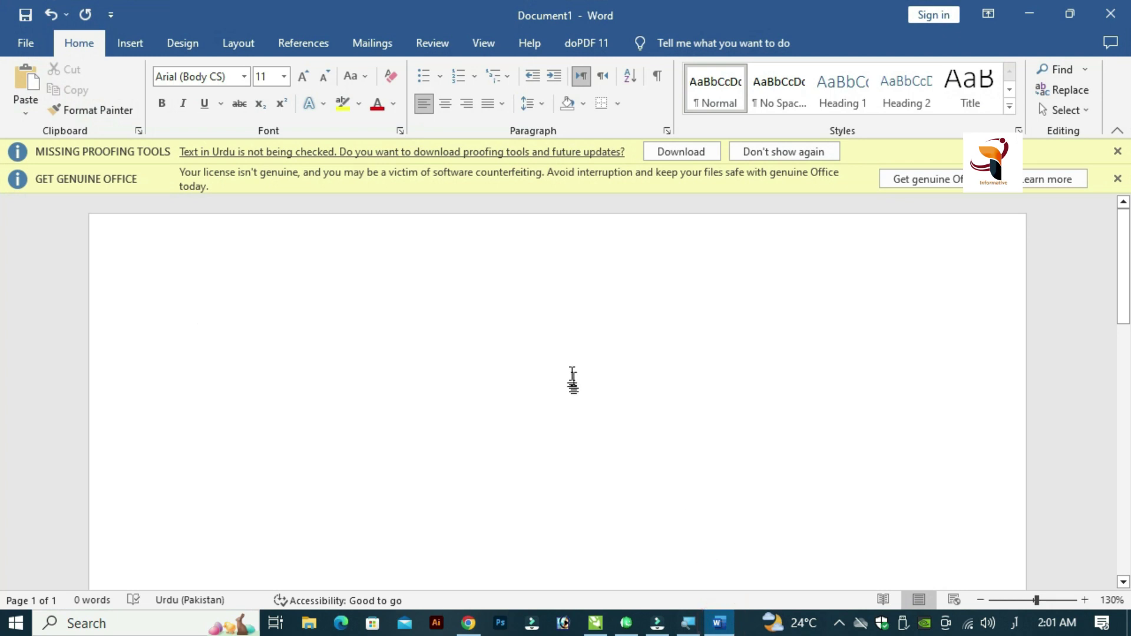
pyautogui.click(564, 338)
pyautogui.write('ا')
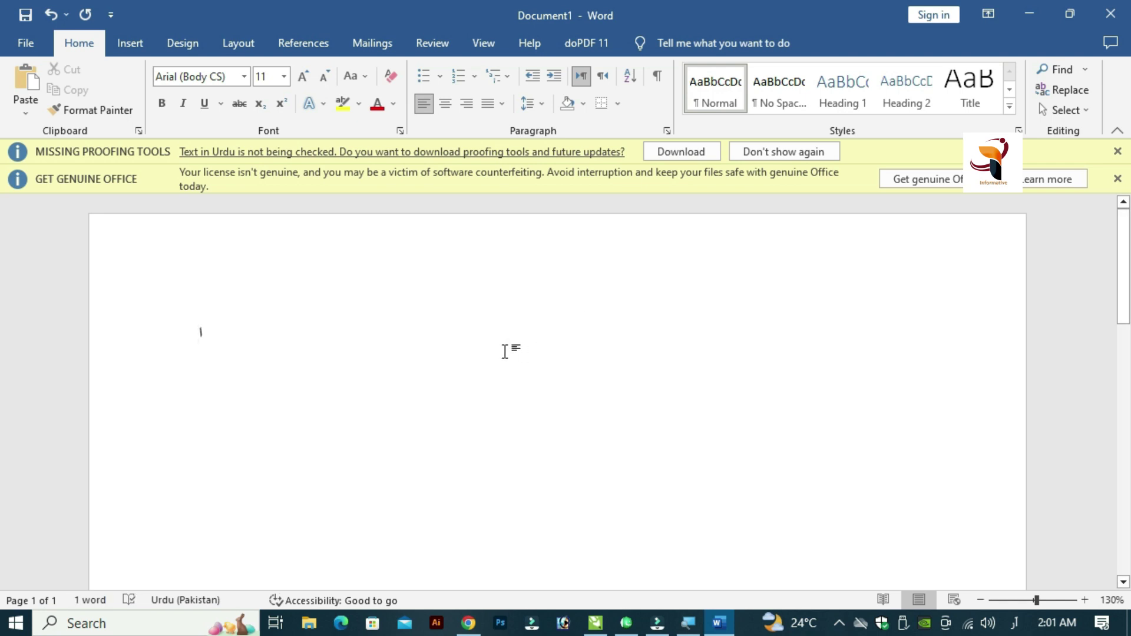
pyautogui.write('س')
pyautogui.hotkey('ctrl', 'a')
pyautogui.press('BackSpace')
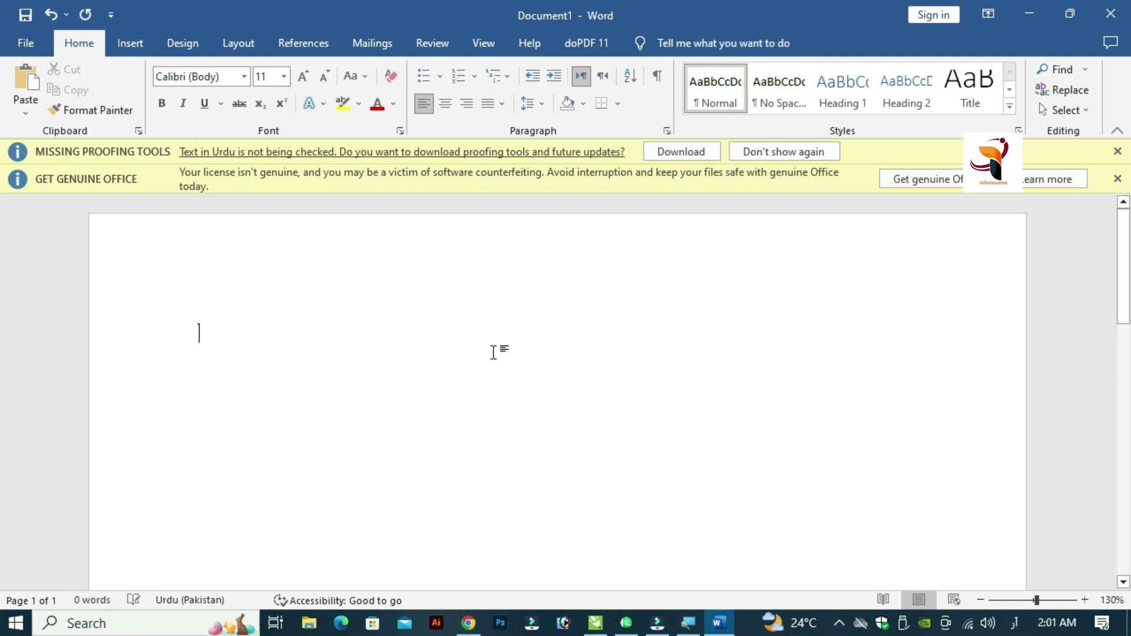
pyautogui.hotkey('alt', 'shift')
pyautogui.hotkey('alt', 'shift')
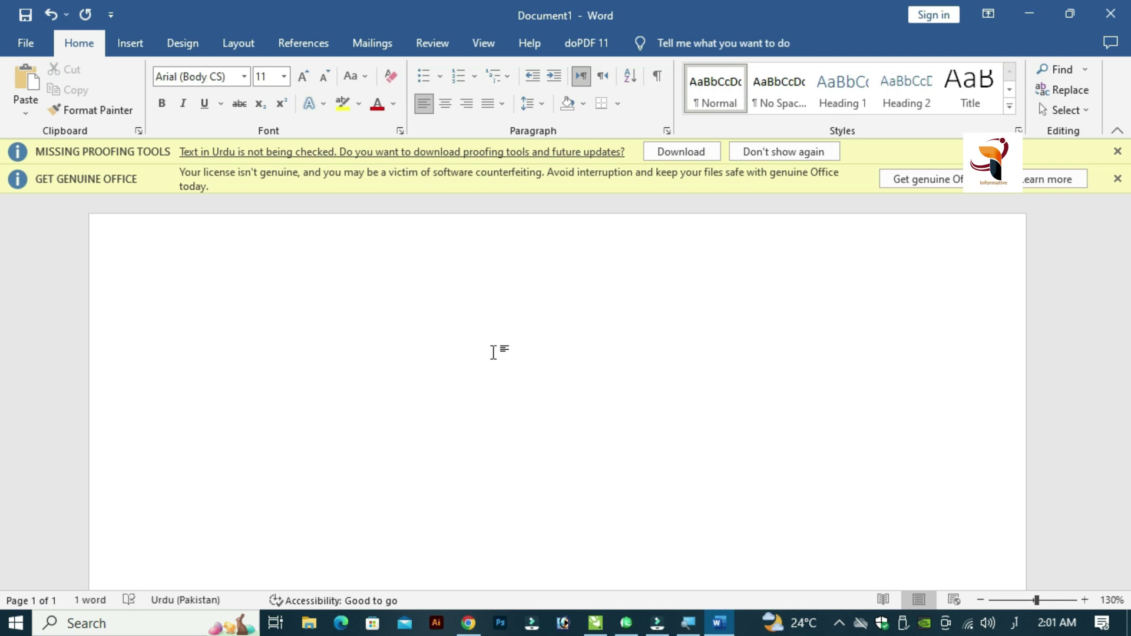
pyautogui.hotkey('ctrl', 'r')
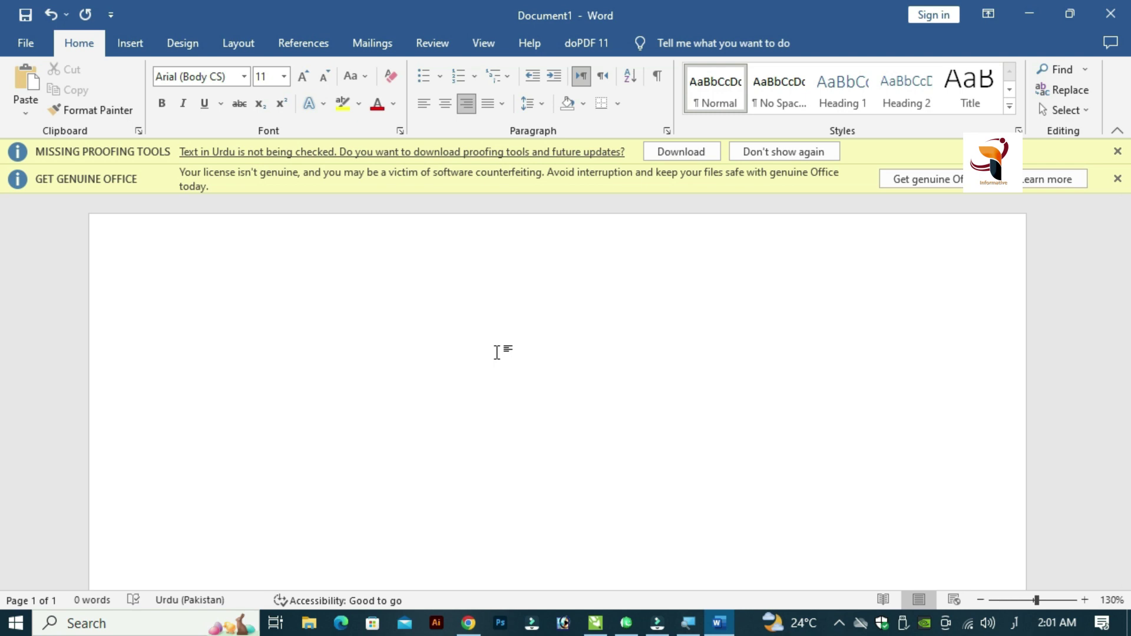
# Type the greeting السلام و علیکم ورحمتہ اللہ وبرکاۃ with the phonetic keyboard.
pyautogui.write('السلاقم')
pyautogui.press('BackSpace')
pyautogui.press('BackSpace')
pyautogui.press('BackSpace')
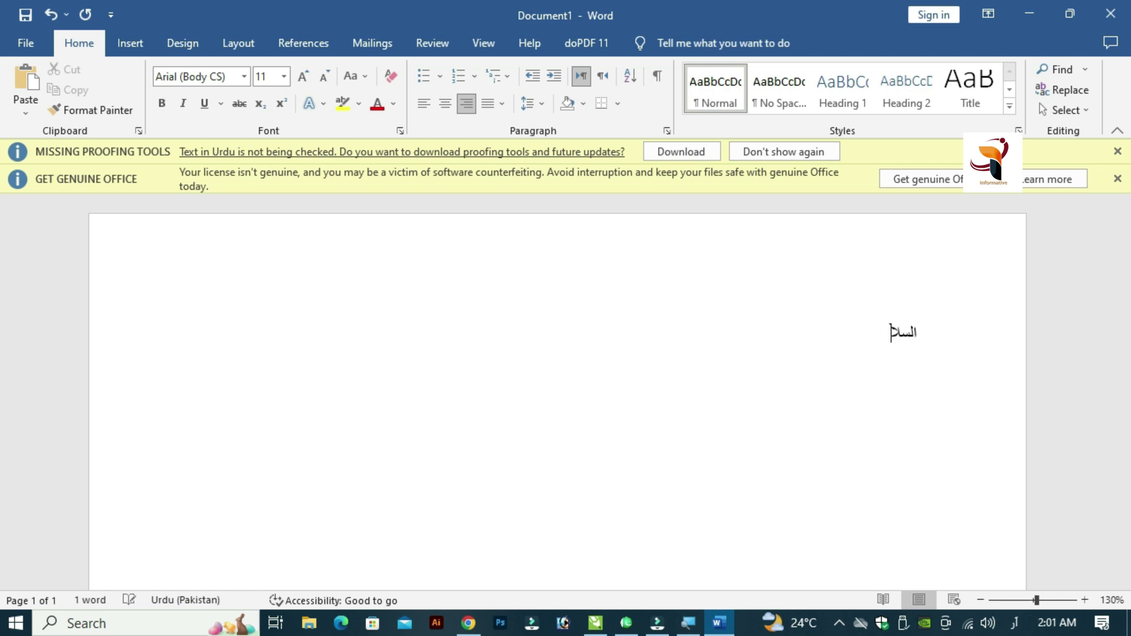
pyautogui.write('ام و علیکم')
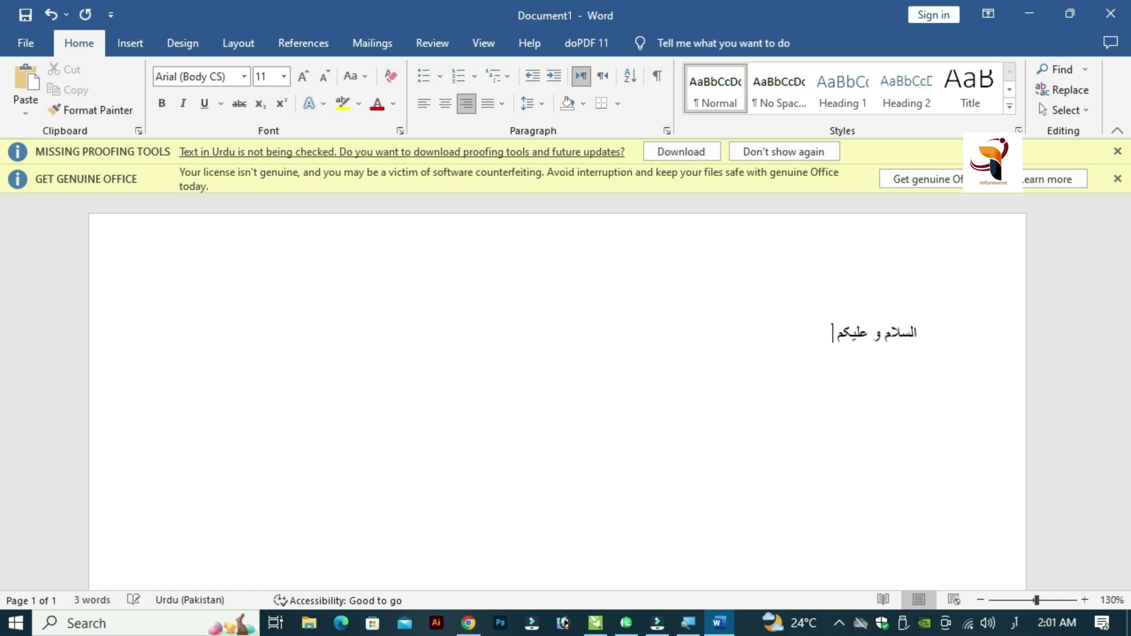
pyautogui.write(' ور')
pyautogui.write('حمتہ اللہ')
pyautogui.write(' وبرکاۃ')
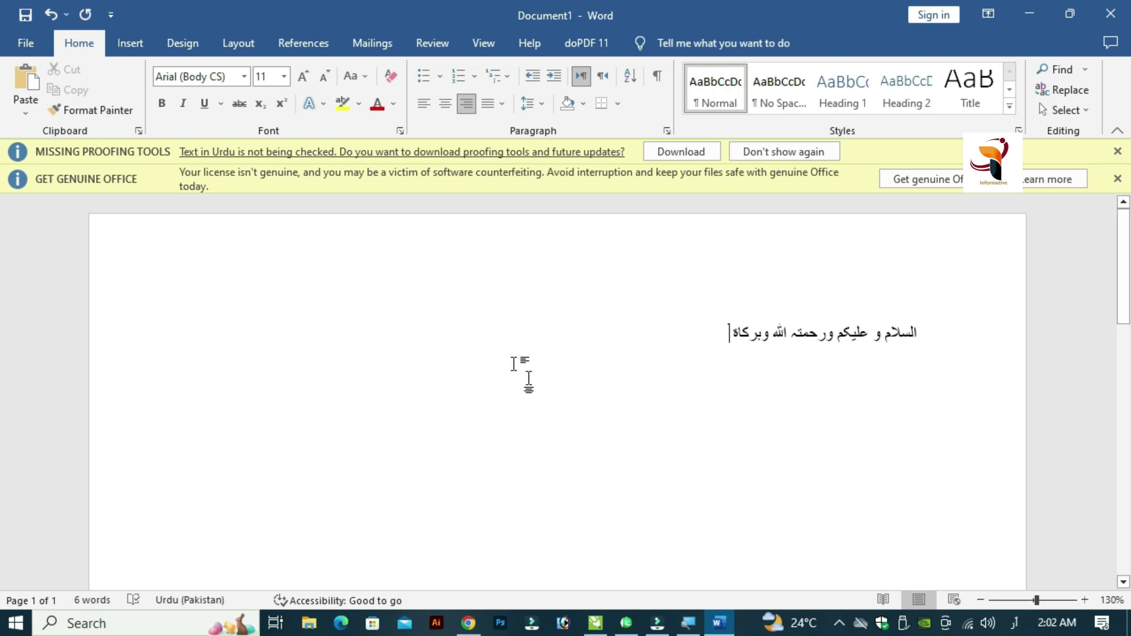
# Check the greeting by placing the cursor in علیکم, ورحمتہ, اللہ and the line's ends.
pyautogui.click(928, 329)
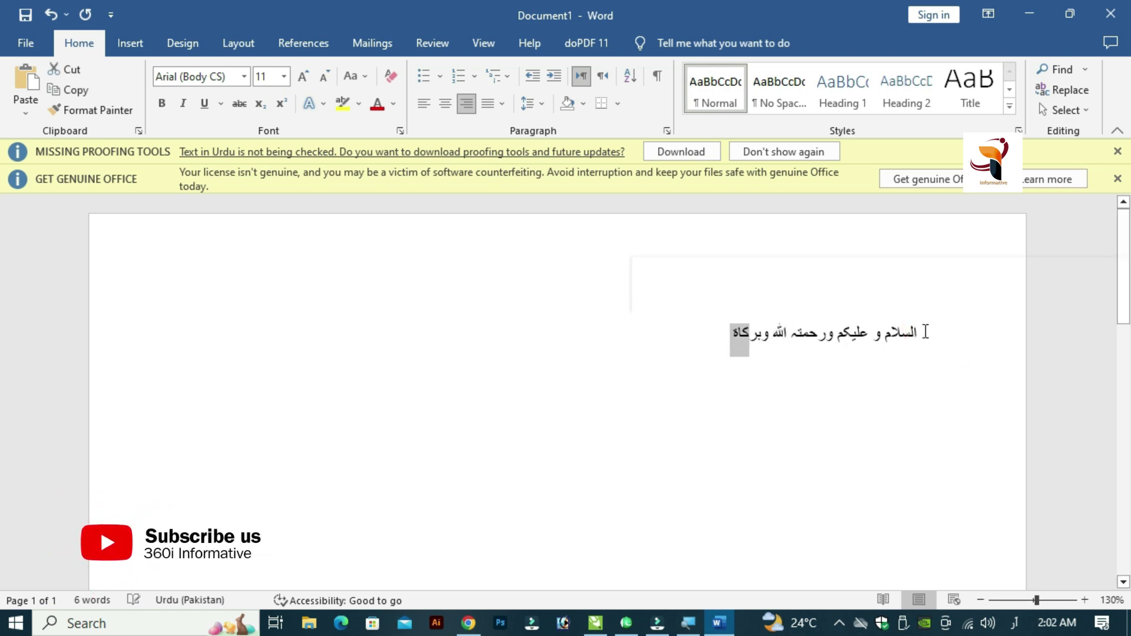
pyautogui.click(916, 334)
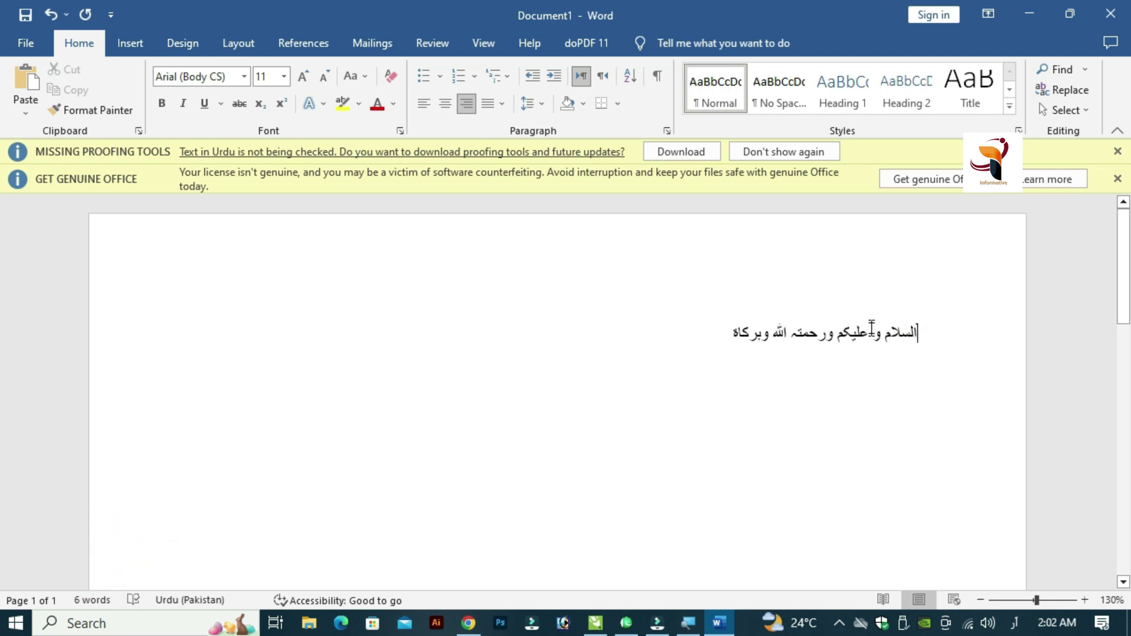
pyautogui.click(846, 335)
pyautogui.click(848, 332)
pyautogui.click(921, 331)
pyautogui.click(813, 333)
pyautogui.click(824, 335)
pyautogui.click(726, 333)
pyautogui.click(766, 333)
pyautogui.click(790, 336)
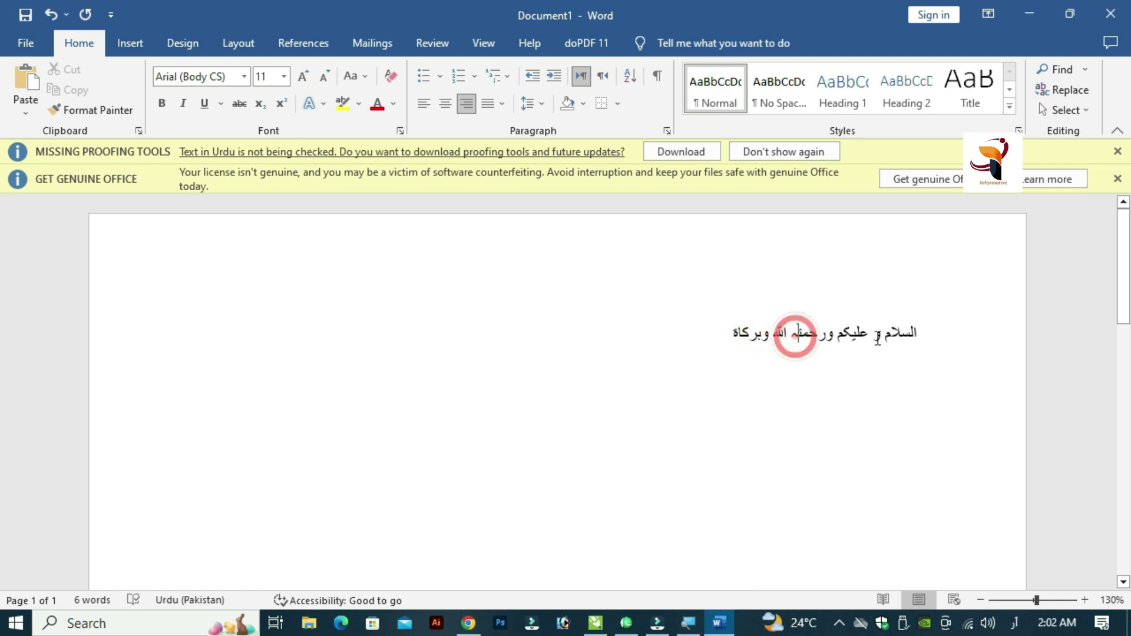
pyautogui.click(929, 333)
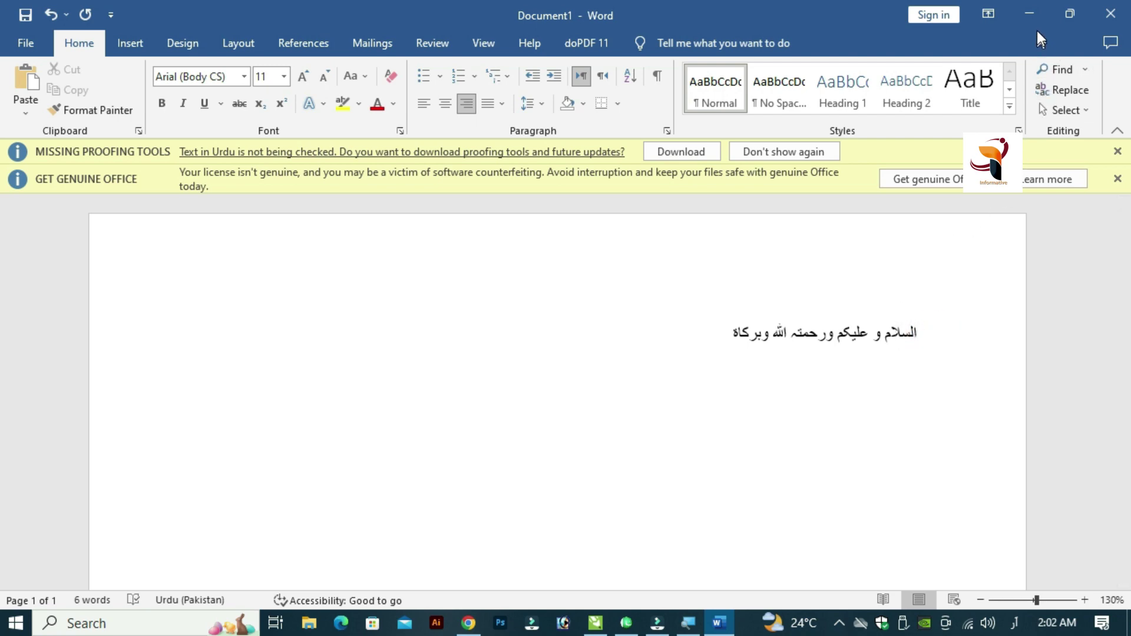
# Minimize Word and rename the desktop's New folder to نیو فولڈر.
pyautogui.click(1035, 13)
pyautogui.click(589, 416)
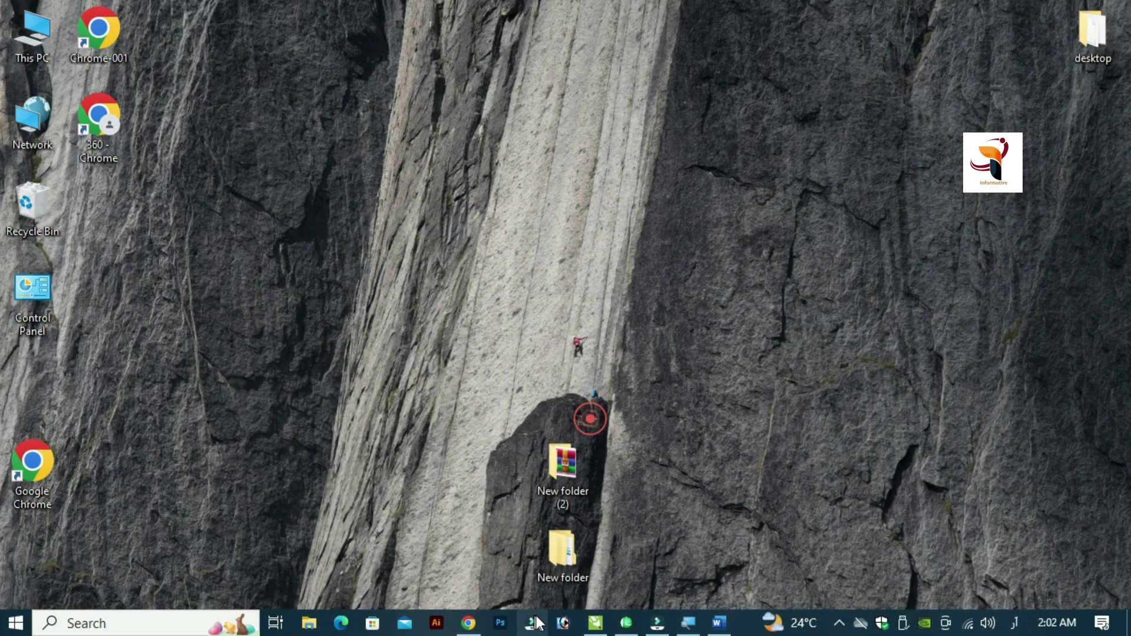
pyautogui.click(567, 577)
pyautogui.write('ل')
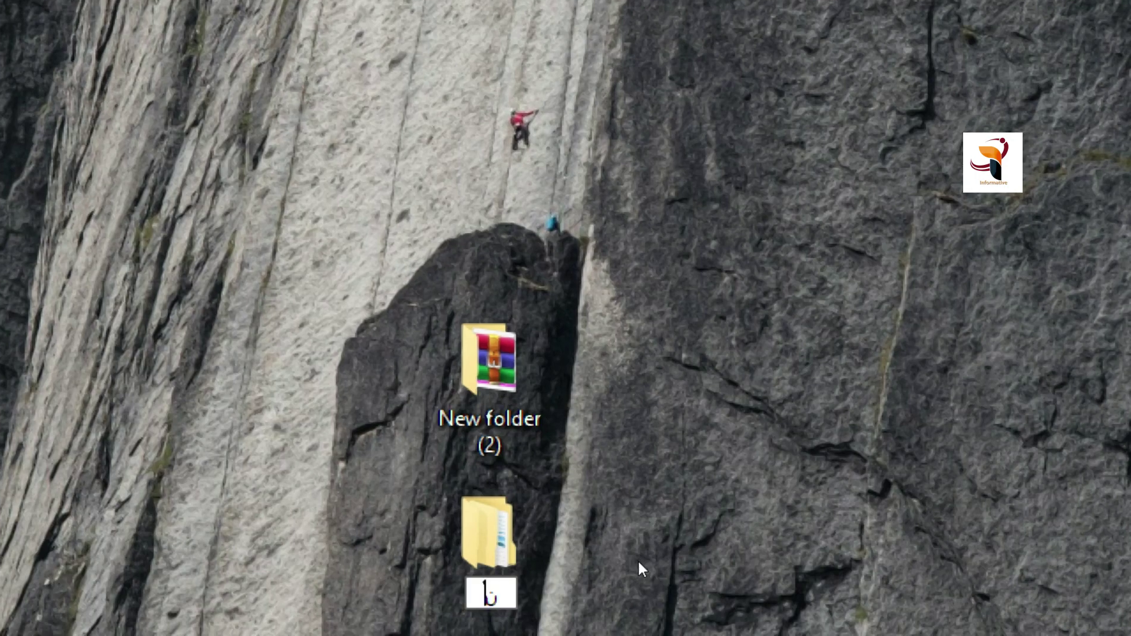
pyautogui.write('بليا')
pyautogui.press('BackSpace')
pyautogui.press('BackSpace')
pyautogui.press('BackSpace')
pyautogui.write('نیو فولڈر')
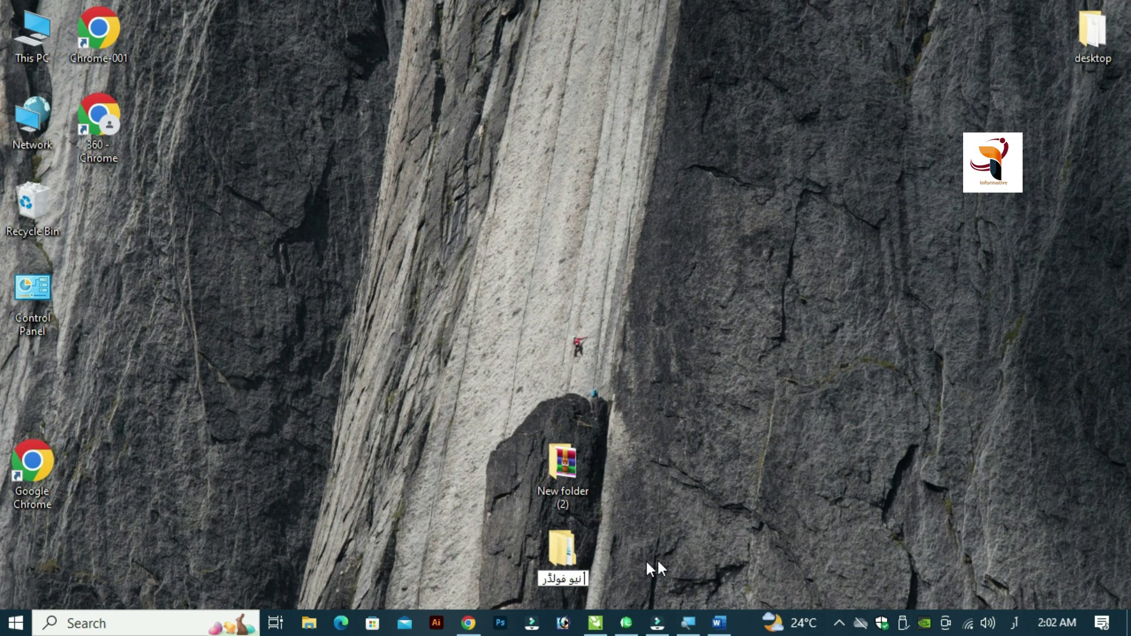
pyautogui.click(647, 563)
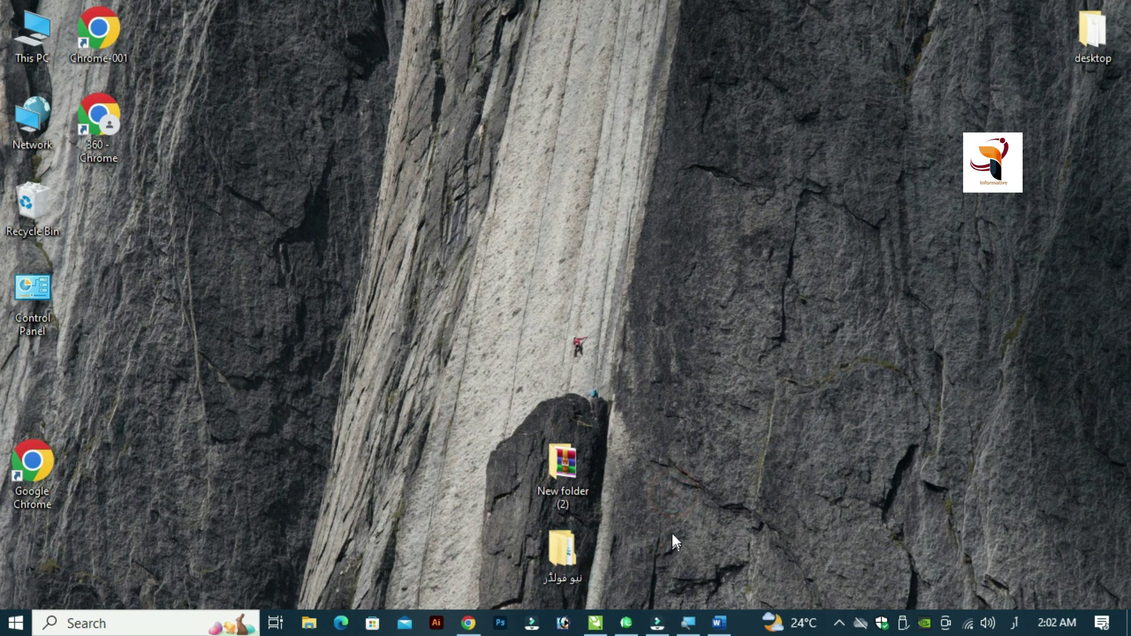
# Refresh the desktop twice from its right-click menu.
pyautogui.rightClick(686, 269)
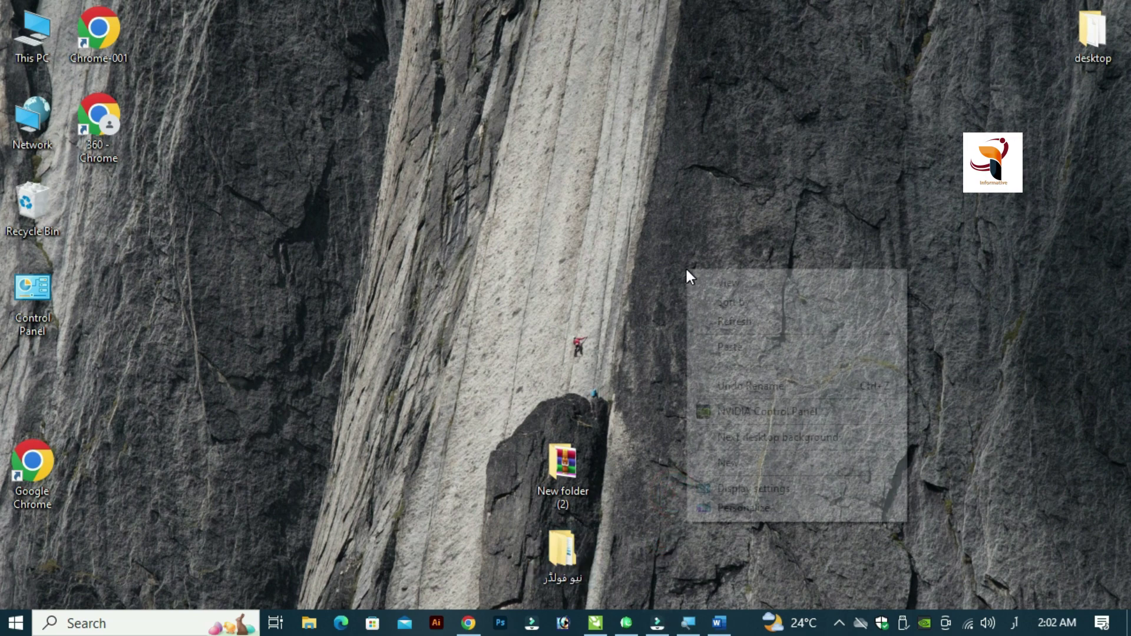
pyautogui.click(728, 324)
pyautogui.rightClick(651, 301)
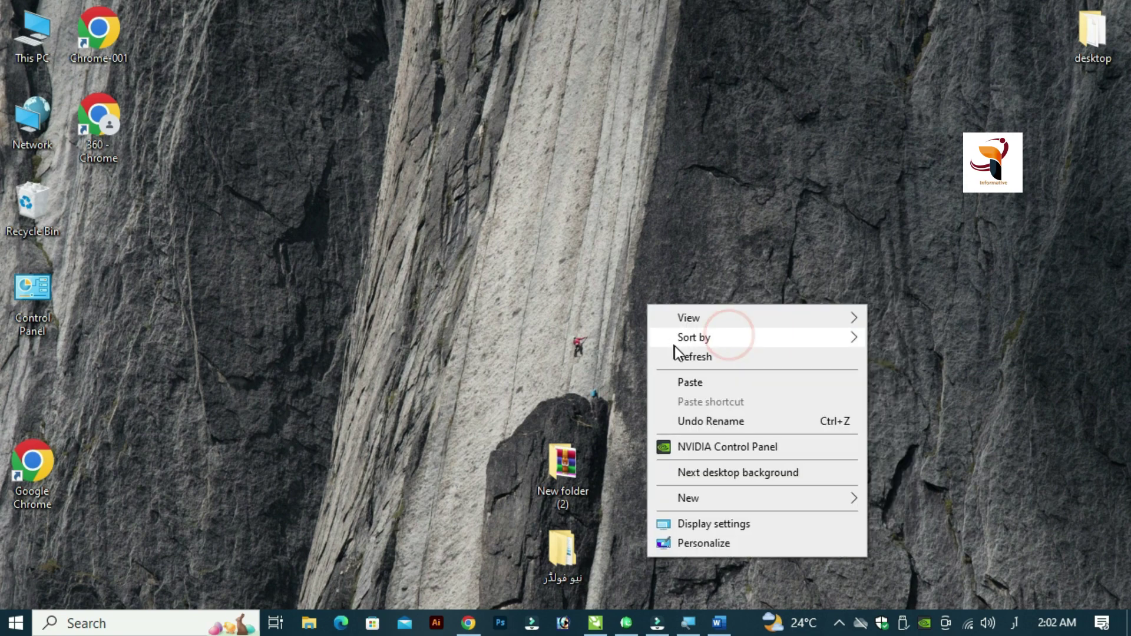
pyautogui.click(679, 356)
# Open the نیو فولڈر folder, refresh its listing, then minimize its window.
pyautogui.doubleClick(557, 561)
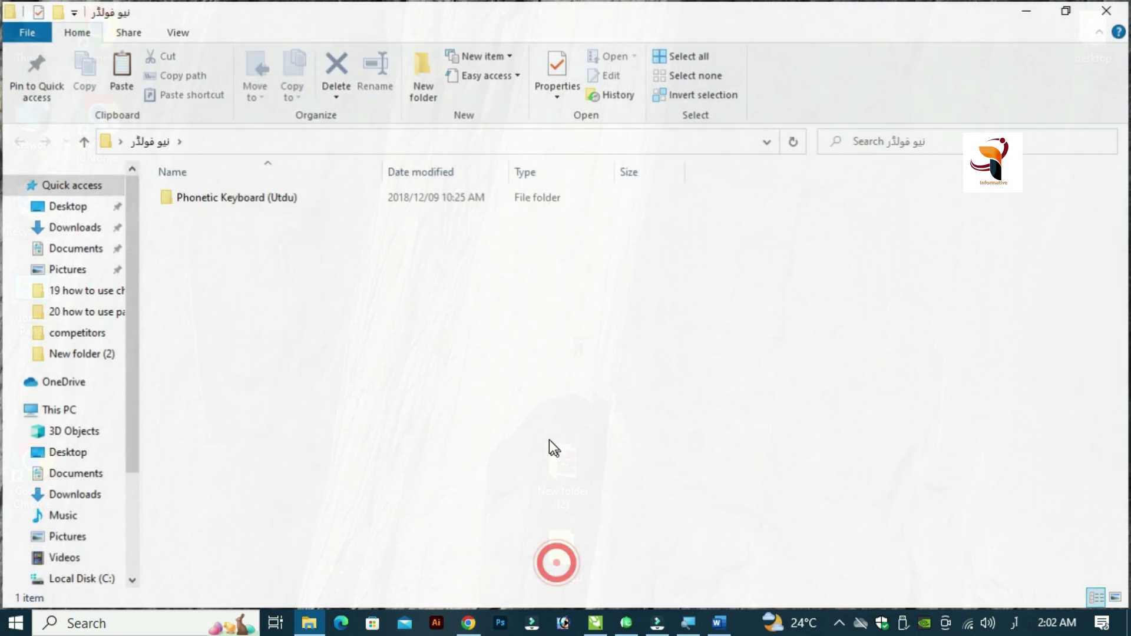
pyautogui.click(430, 406)
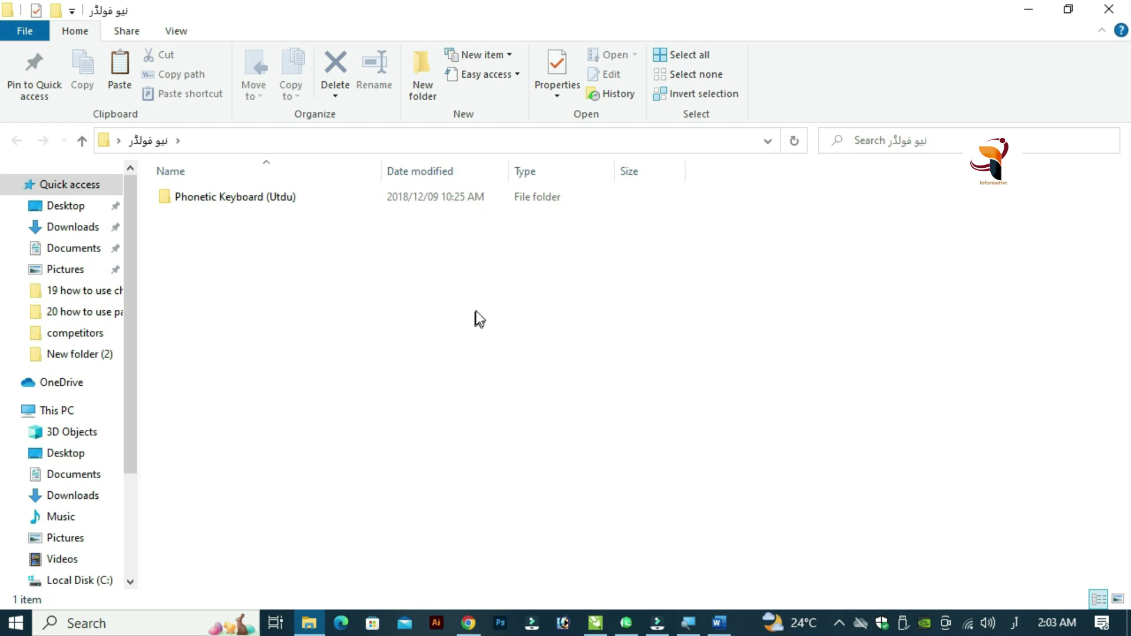
pyautogui.rightClick(480, 281)
pyautogui.click(533, 352)
pyautogui.click(519, 299)
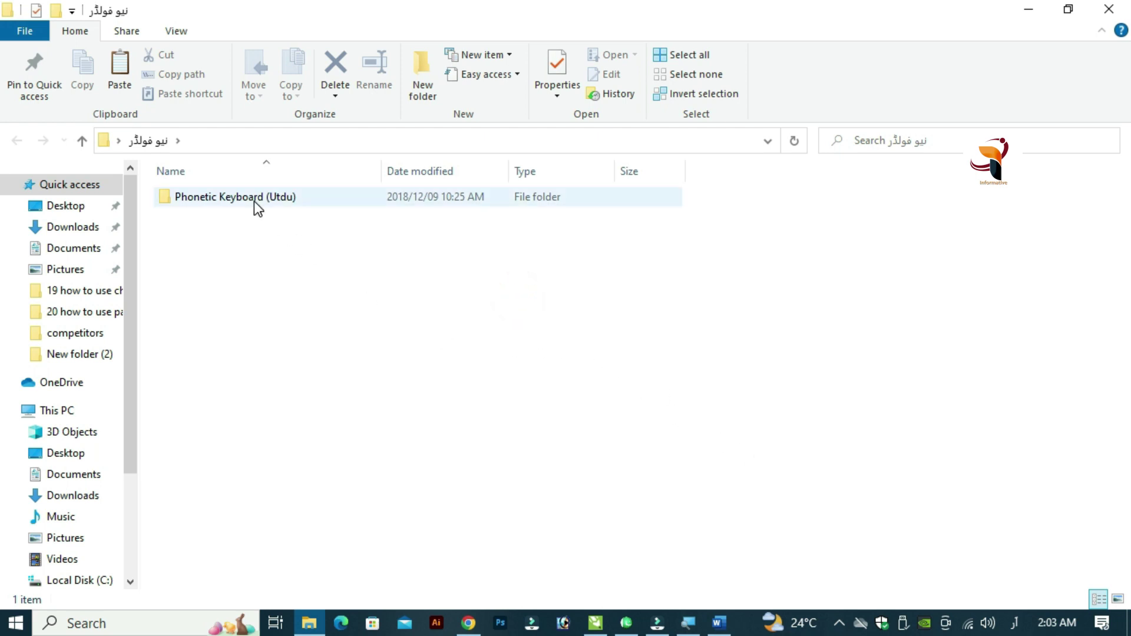
pyautogui.moveTo(235, 197)
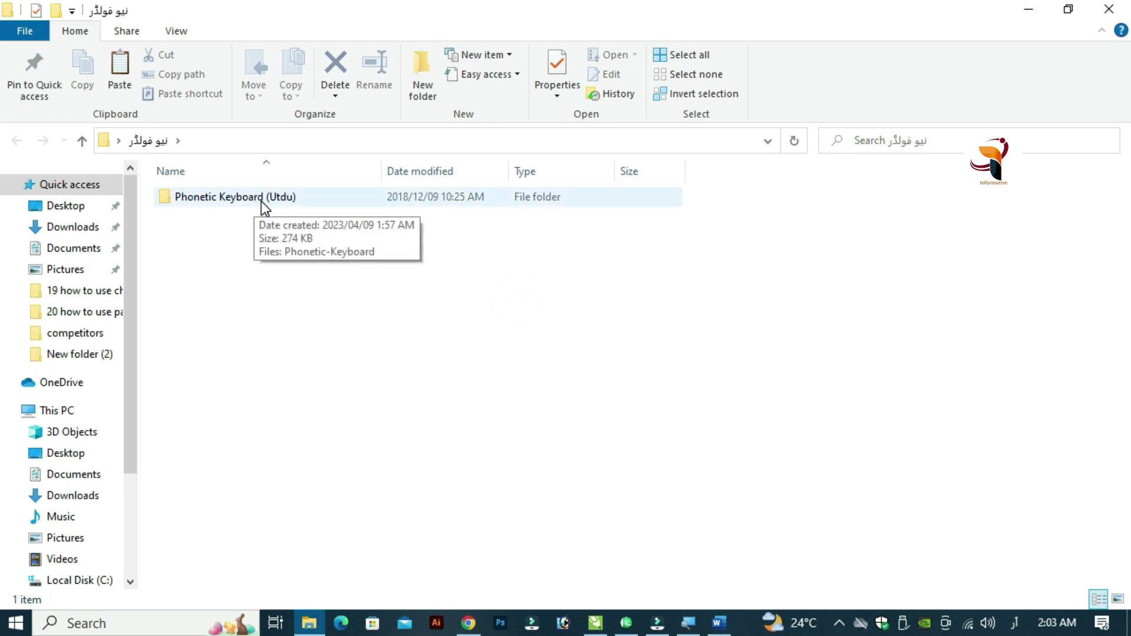
pyautogui.click(371, 286)
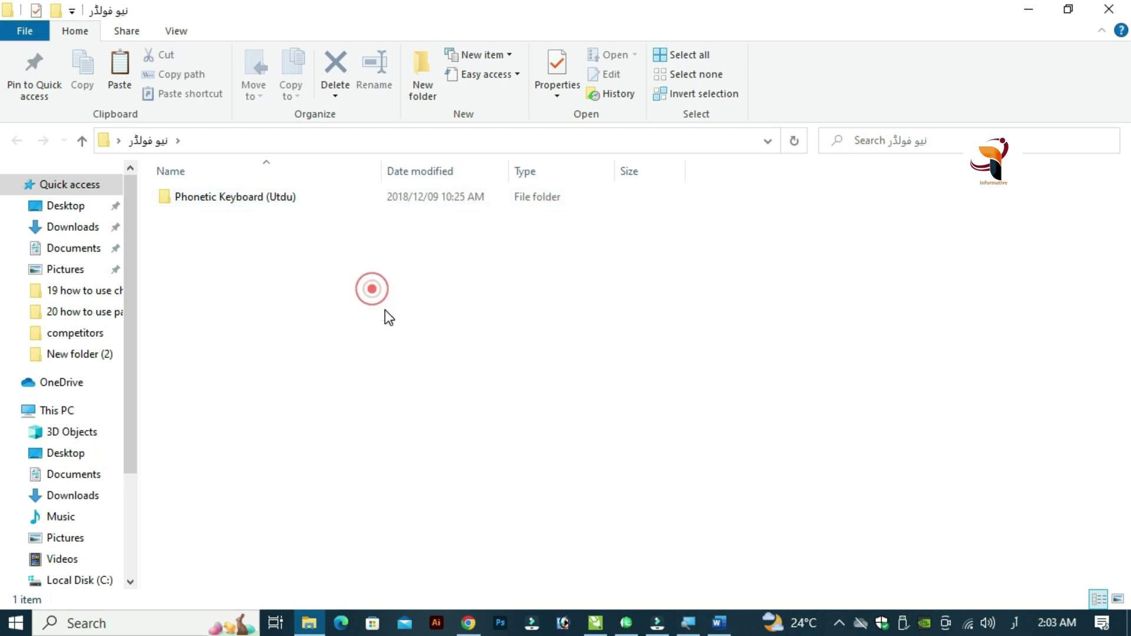
pyautogui.click(554, 349)
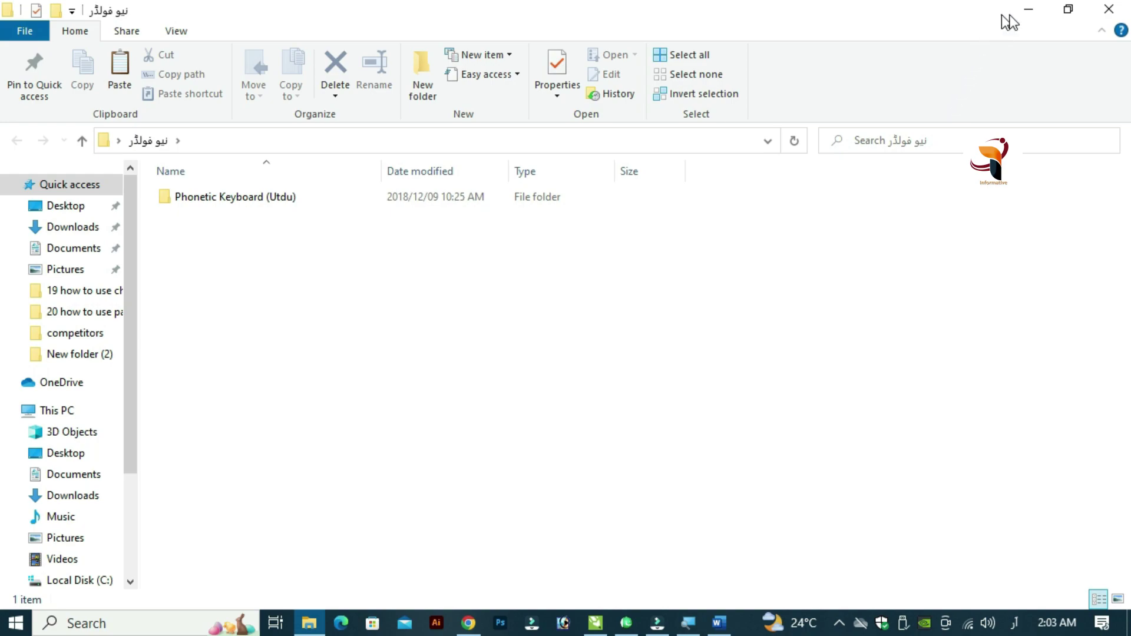
pyautogui.click(1029, 10)
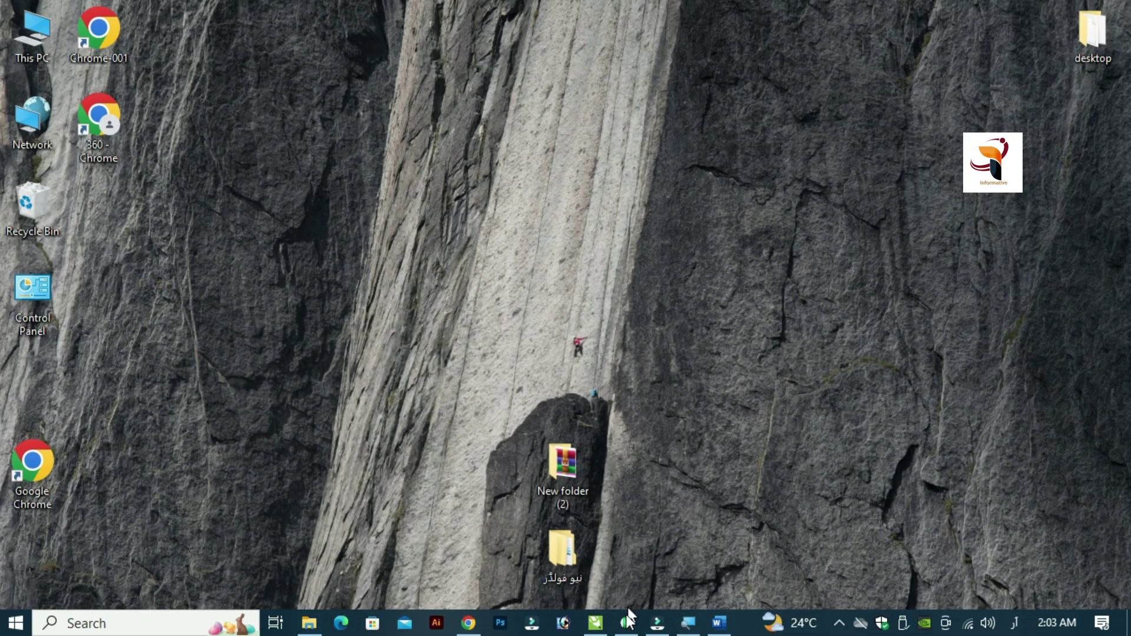
# Bring the CorelDRAW X5 drawing back up and zoom in on the blank A4 page.
pyautogui.click(595, 623)
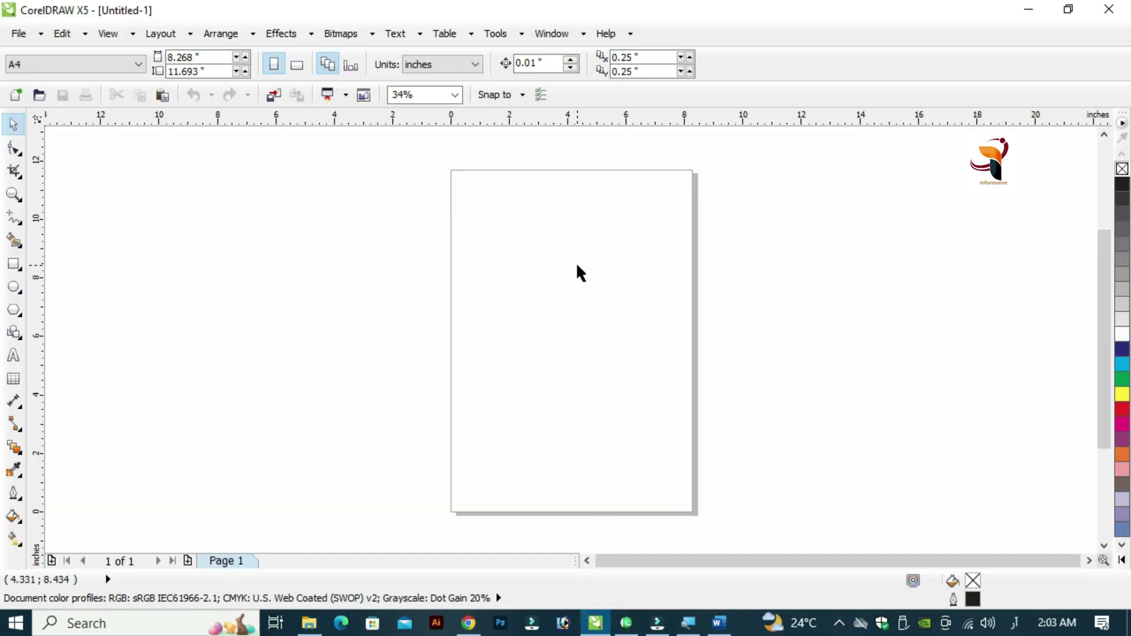
pyautogui.press('z')
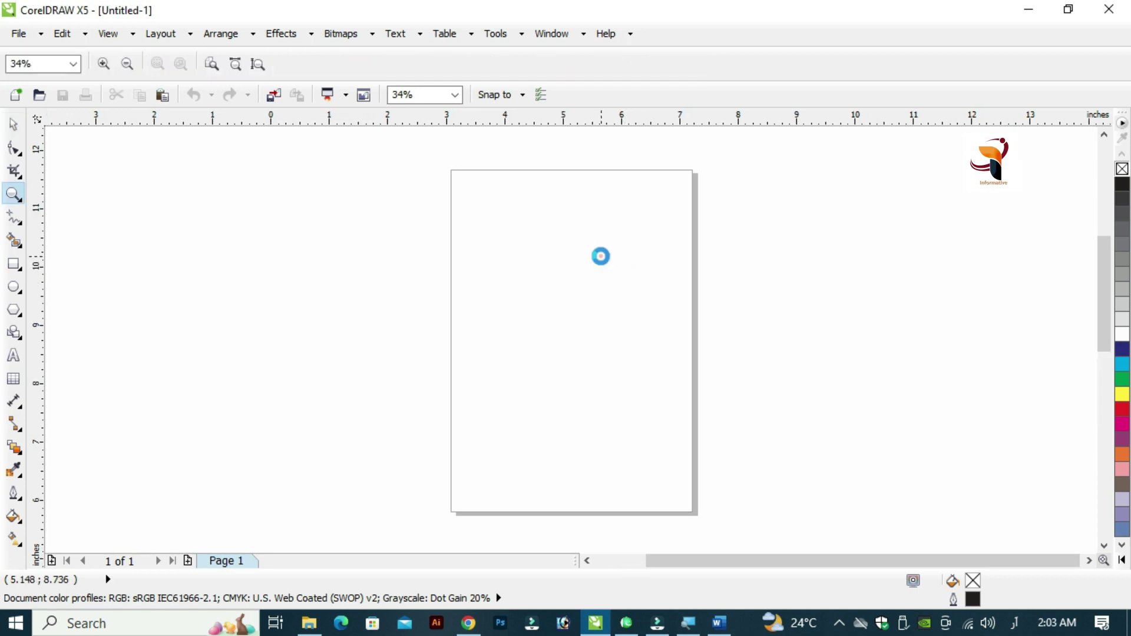
pyautogui.click(601, 256)
# With the Text tool and Urdu Phonetic 1.0 input, type اردوپاکستان near the page top.
pyautogui.press('F8')
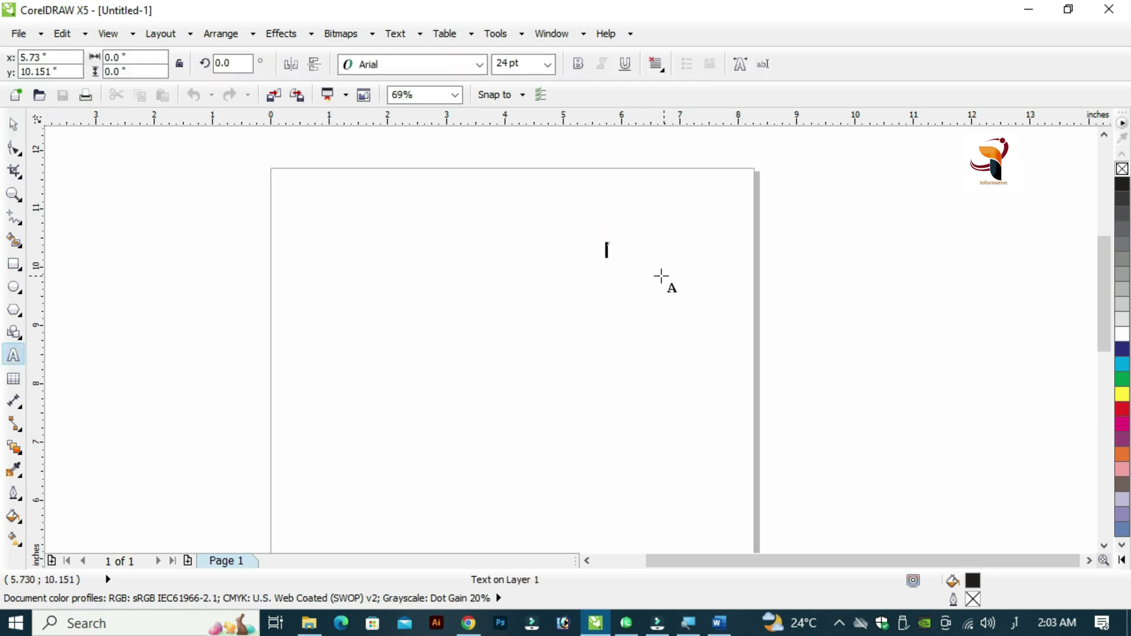
pyautogui.click(1014, 625)
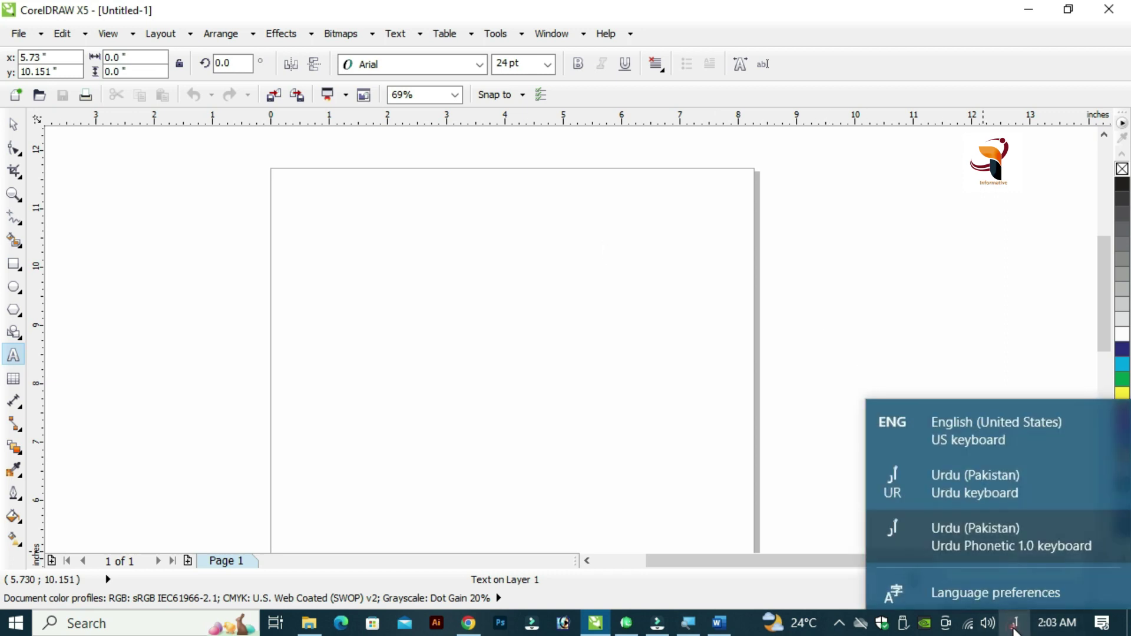
pyautogui.click(606, 250)
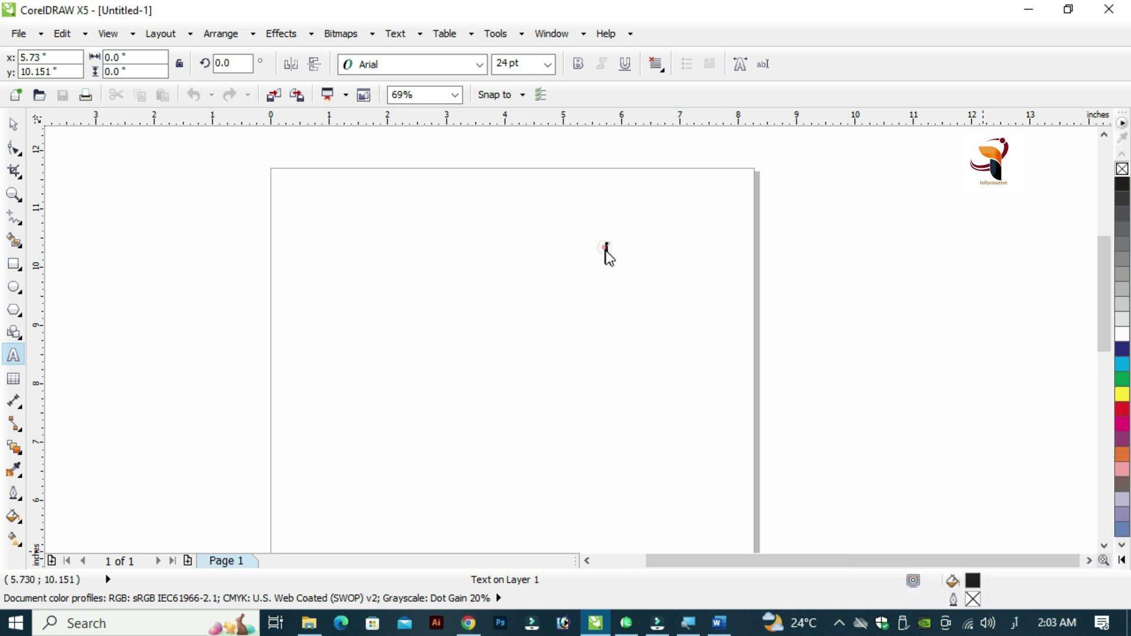
pyautogui.write('اردو')
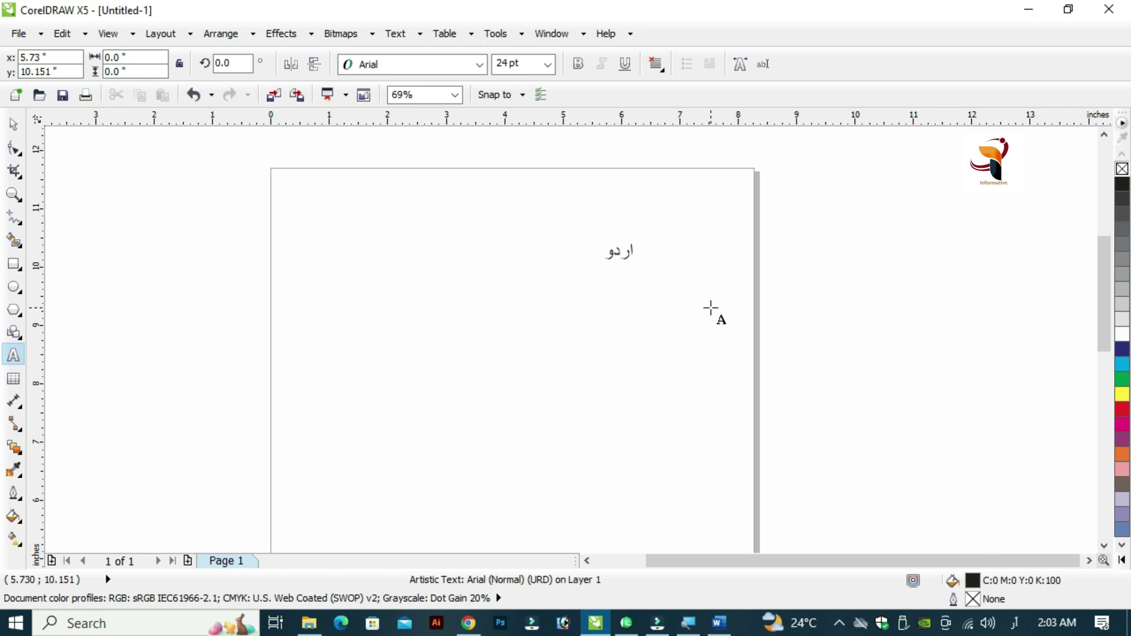
pyautogui.write('پاکس')
pyautogui.write('تان')
pyautogui.click(13, 124)
pyautogui.click(826, 219)
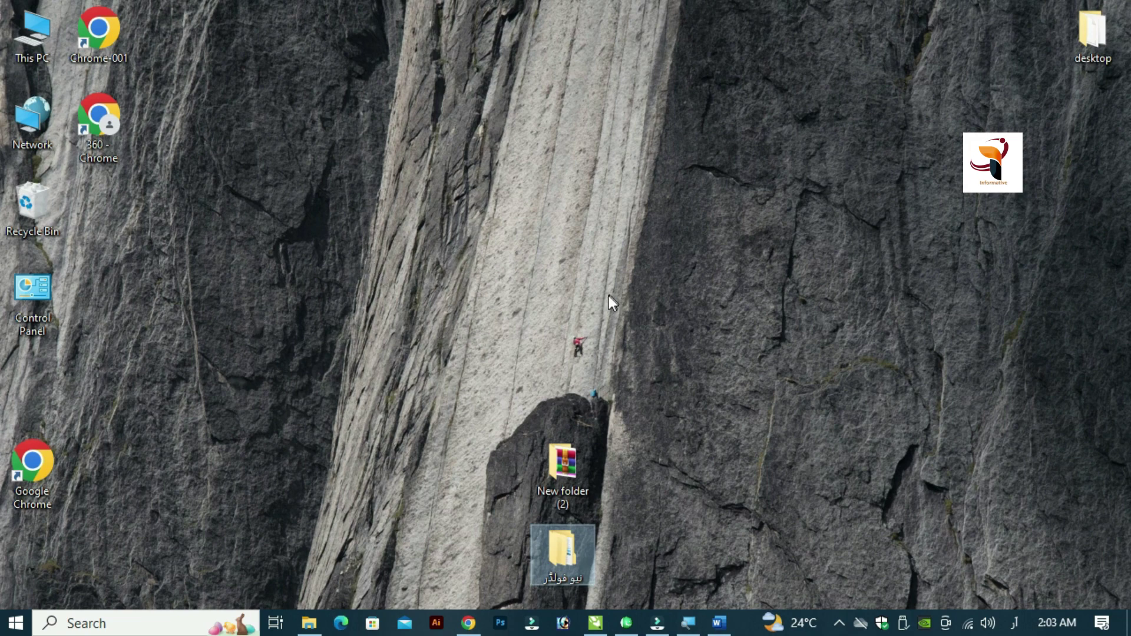
pyautogui.rightClick(514, 199)
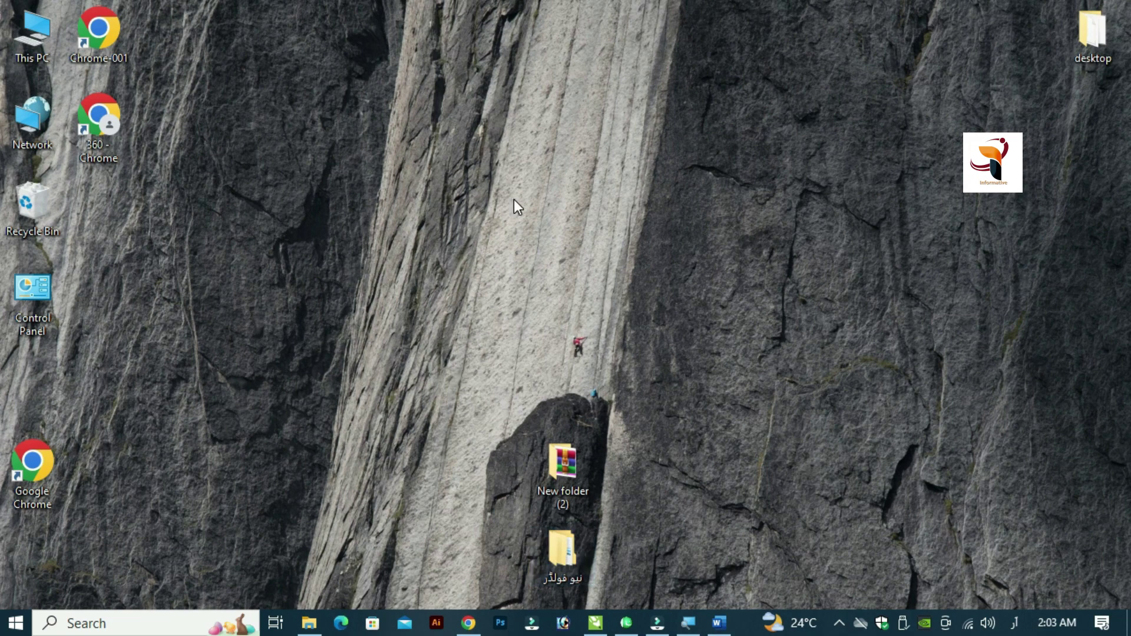
pyautogui.click(571, 254)
pyautogui.rightClick(401, 263)
pyautogui.click(445, 313)
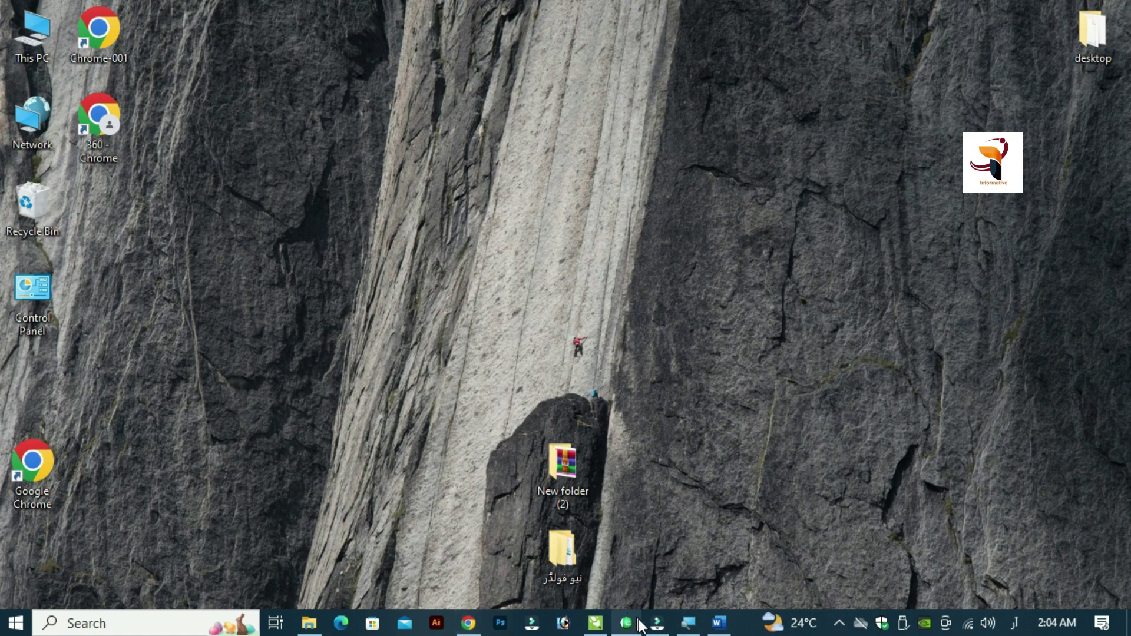
pyautogui.rightClick(690, 324)
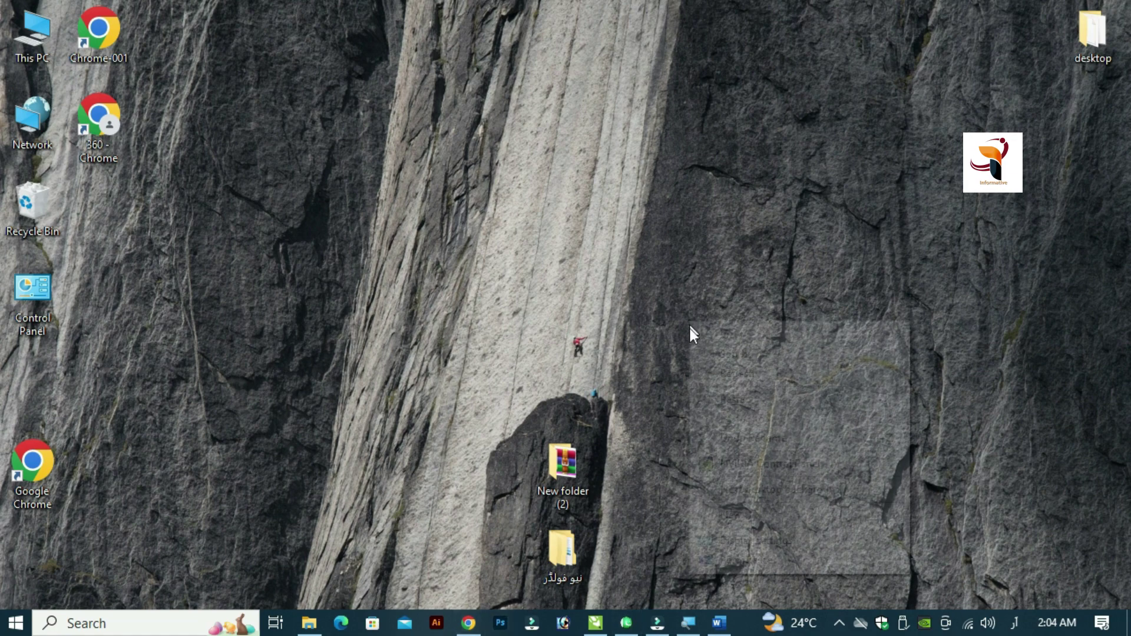
pyautogui.click(734, 374)
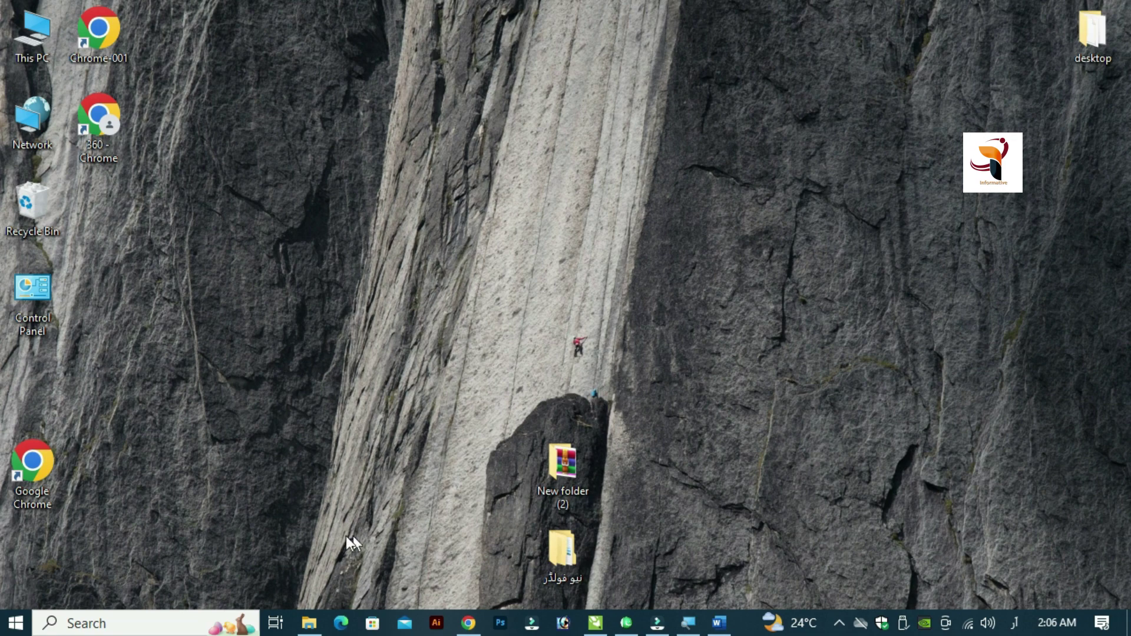
# Go to Settings > Time & Language > Language and scroll to the English and Urdu (Pakistan) preferred languages.
pyautogui.click(16, 623)
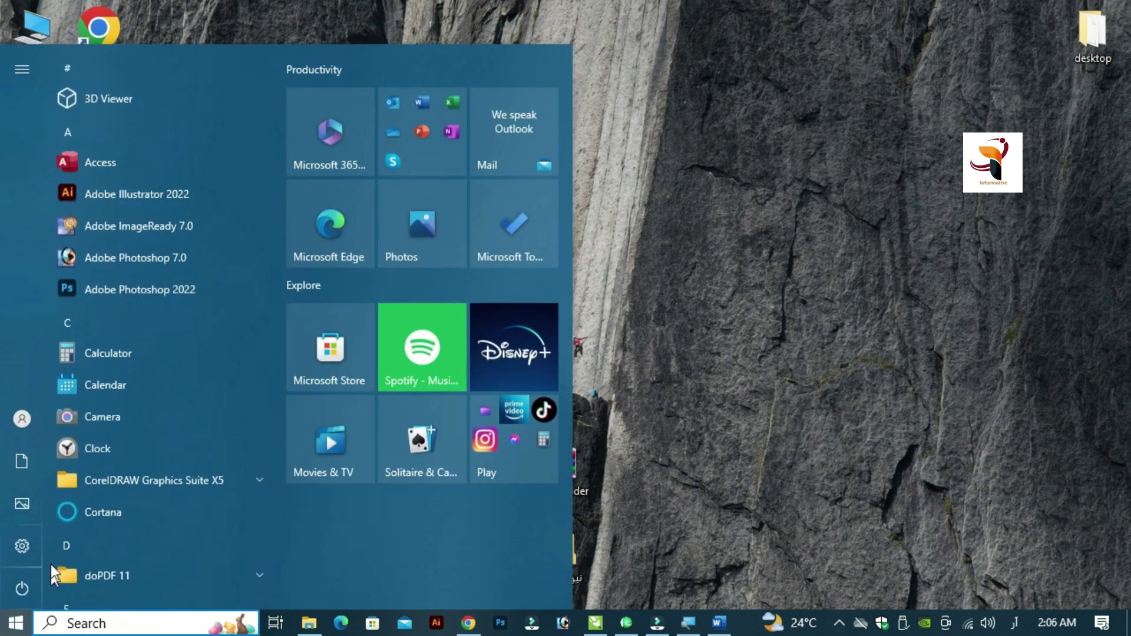
pyautogui.click(26, 546)
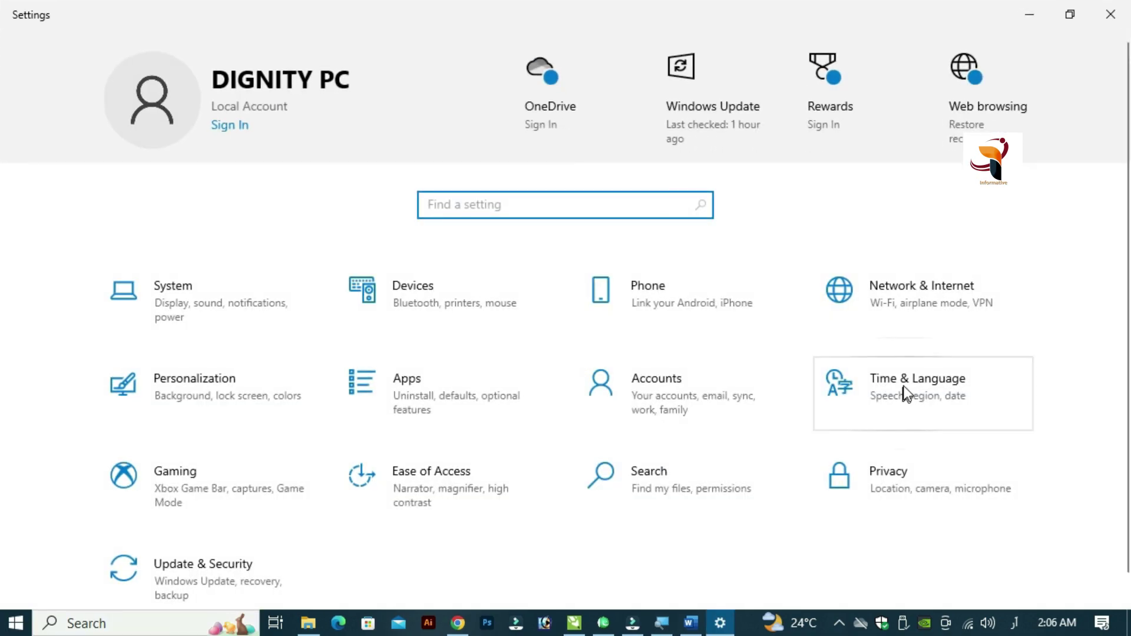
pyautogui.click(904, 387)
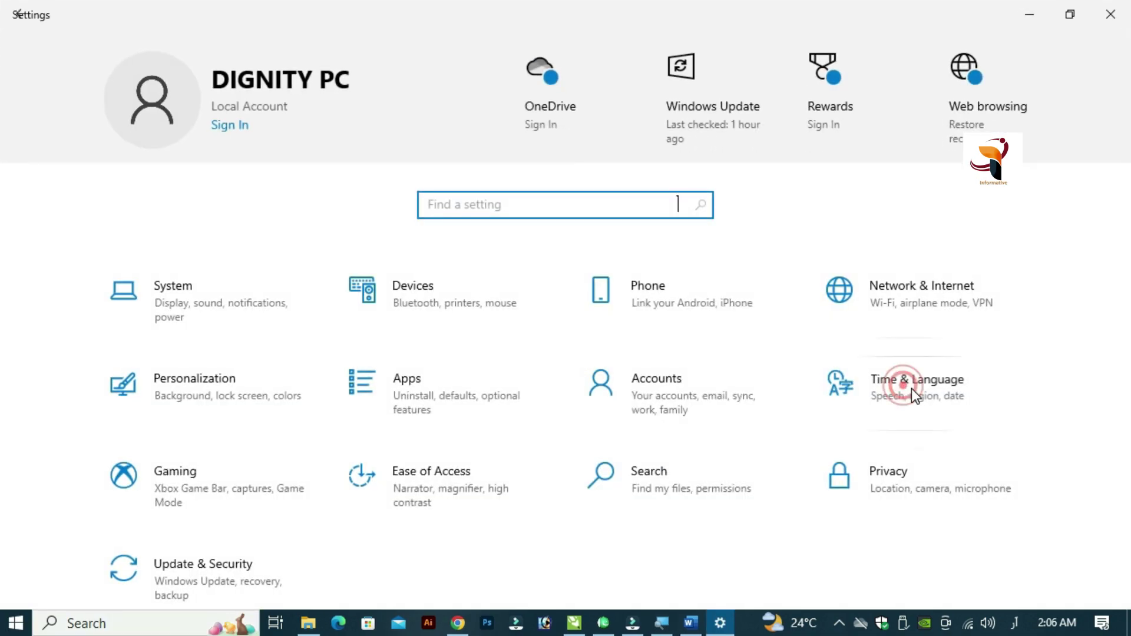
pyautogui.click(87, 291)
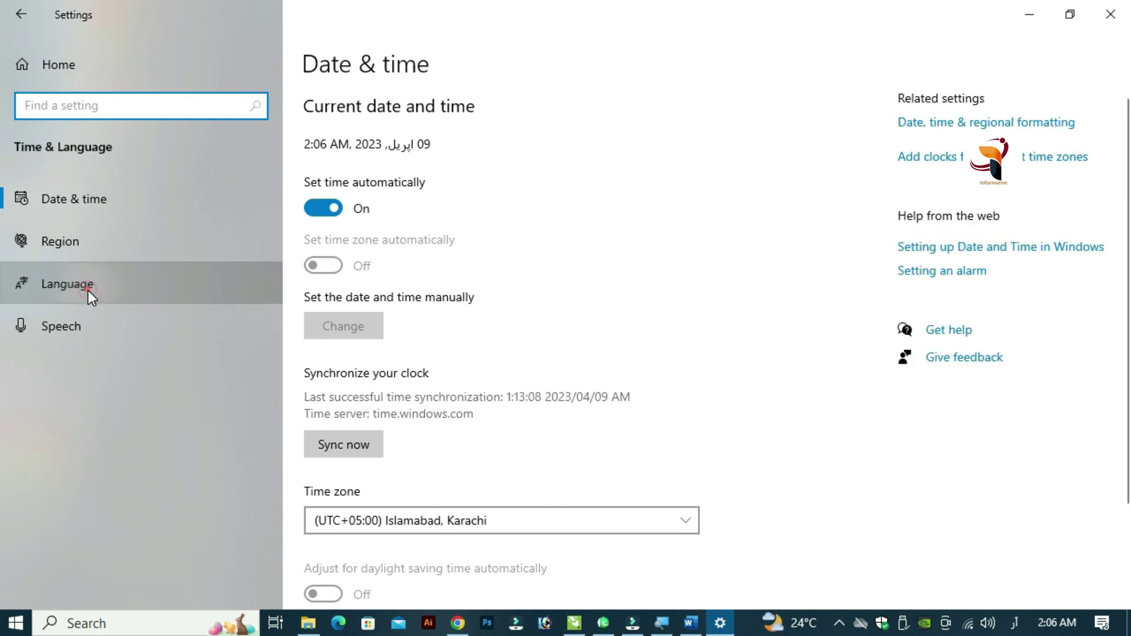
pyautogui.scroll(-3, 413, 473)
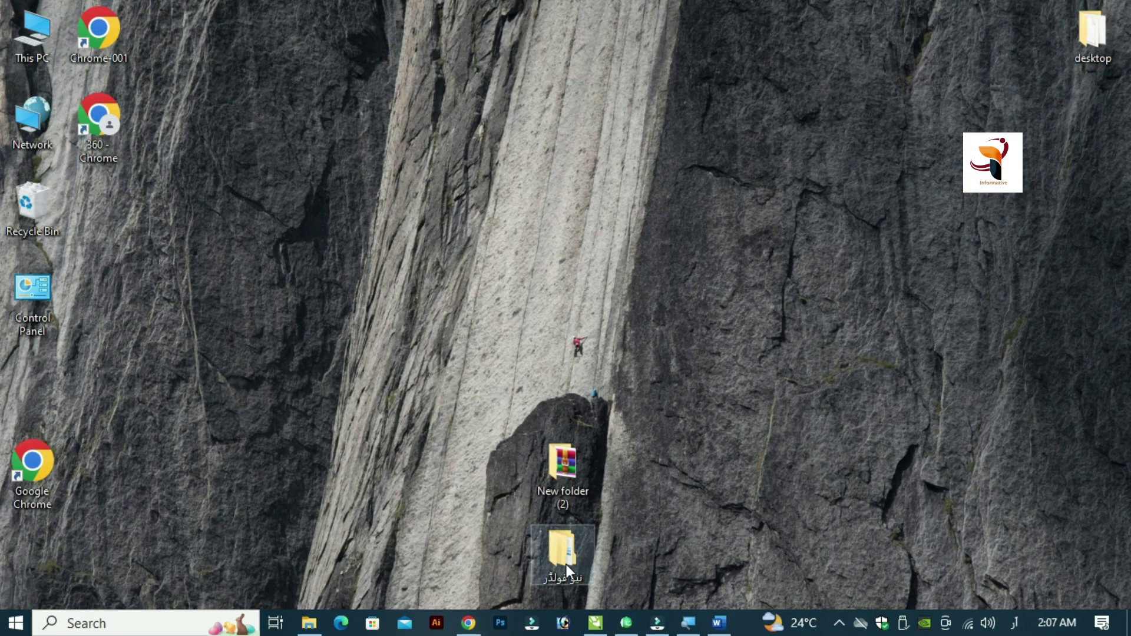
pyautogui.doubleClick(567, 564)
pyautogui.click(560, 334)
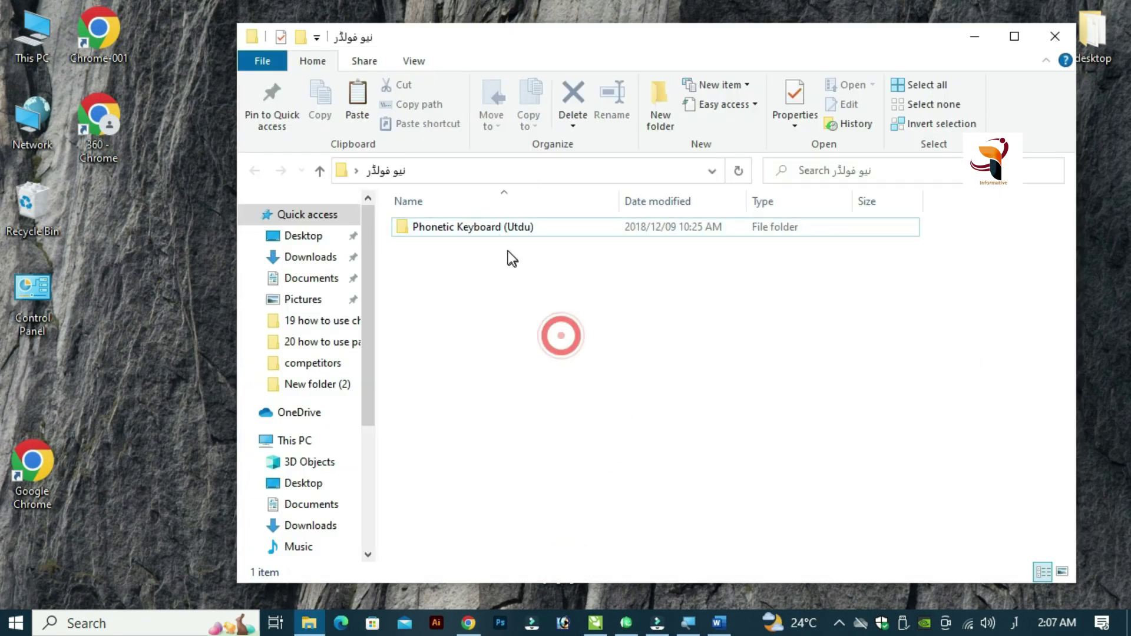
pyautogui.click(1055, 36)
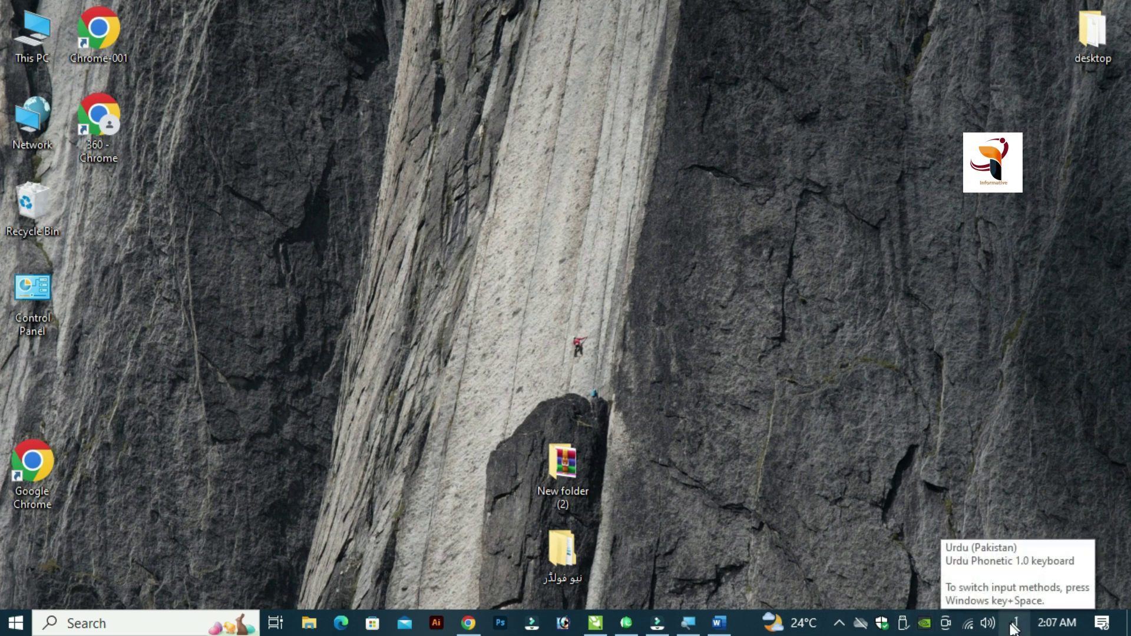
# Check the taskbar input list, then toggle with Alt+Shift from Urdu Phonetic to ENG (US keyboard).
pyautogui.click(1016, 624)
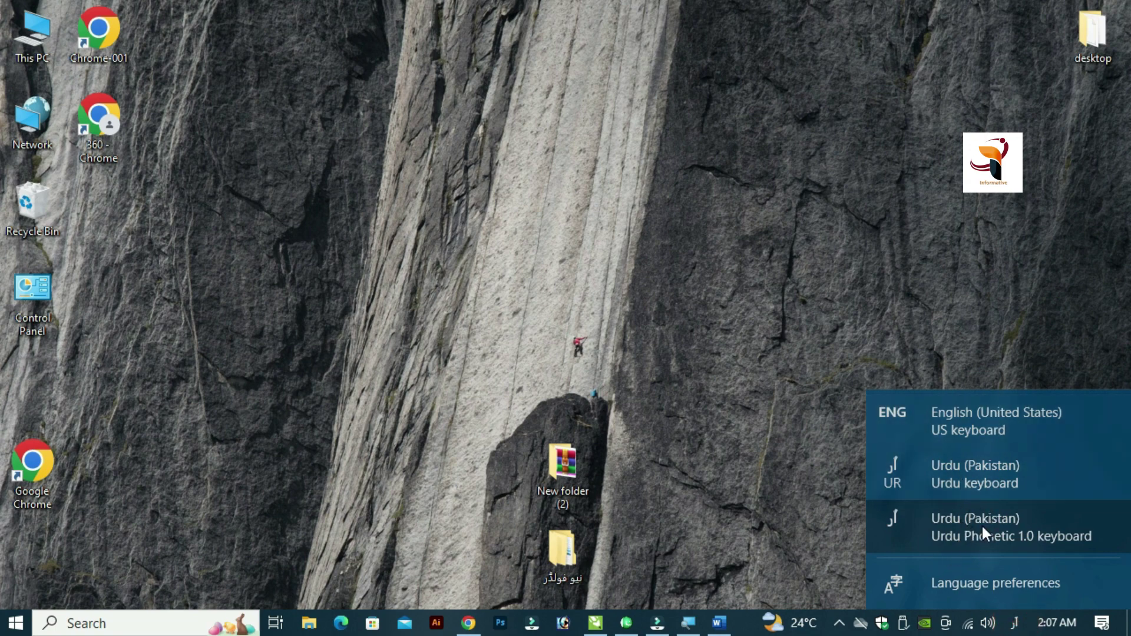
pyautogui.click(814, 548)
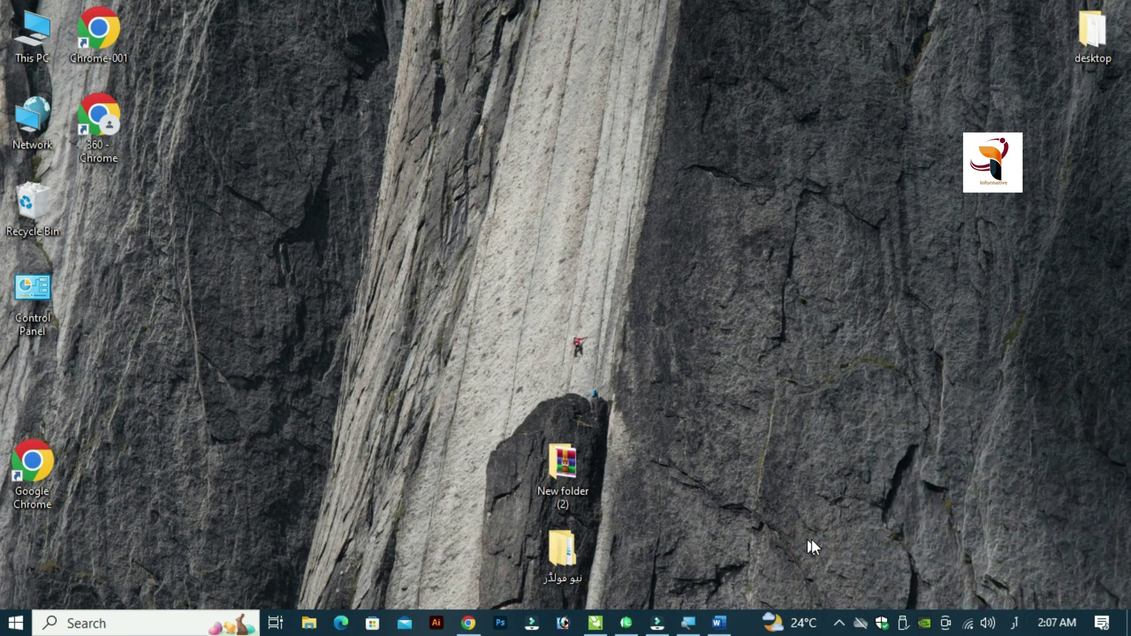
pyautogui.hotkey('alt', 'shift')
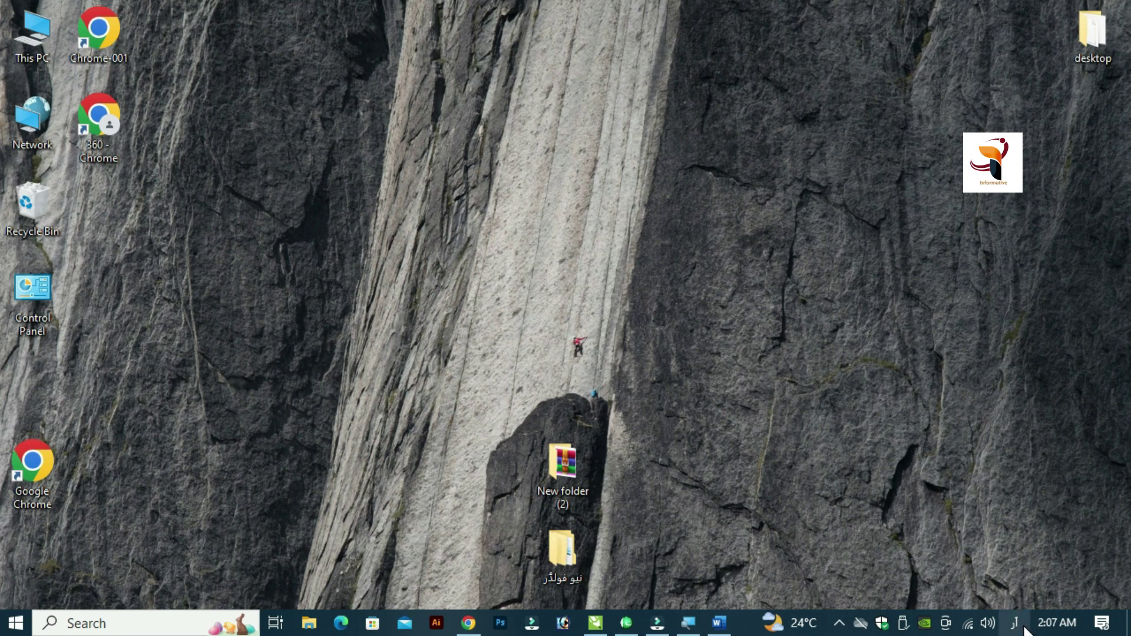
pyautogui.hotkey('alt', 'shift')
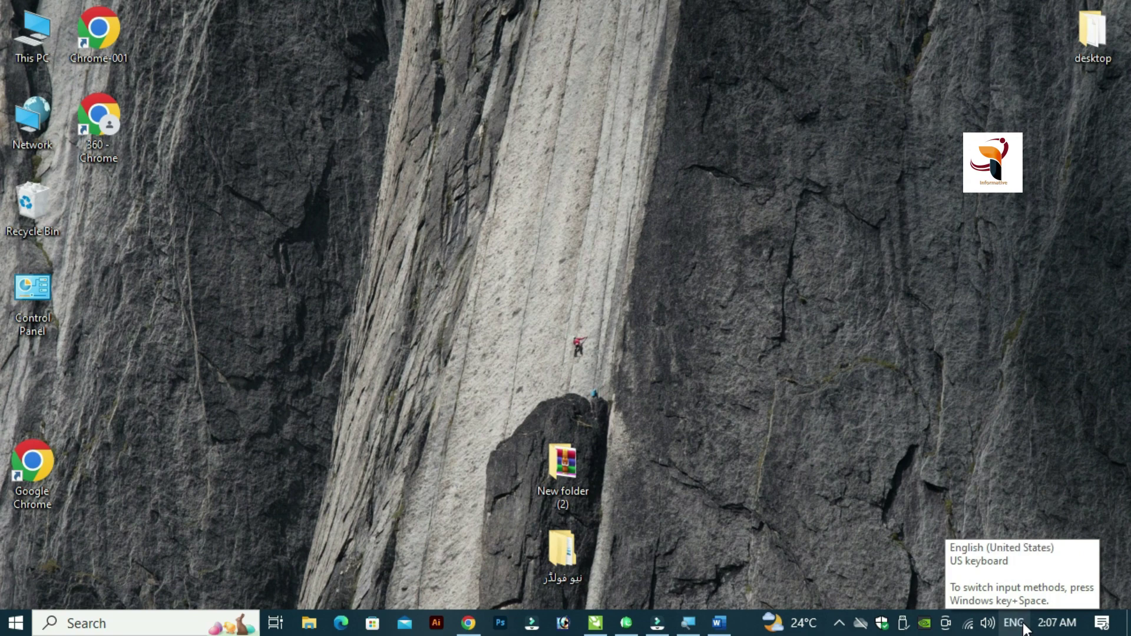
pyautogui.hotkey('alt', 'shift')
pyautogui.hotkey('alt', 'shift')
pyautogui.hotkey('alt', 'shift')
pyautogui.hotkey('alt', 'shift')
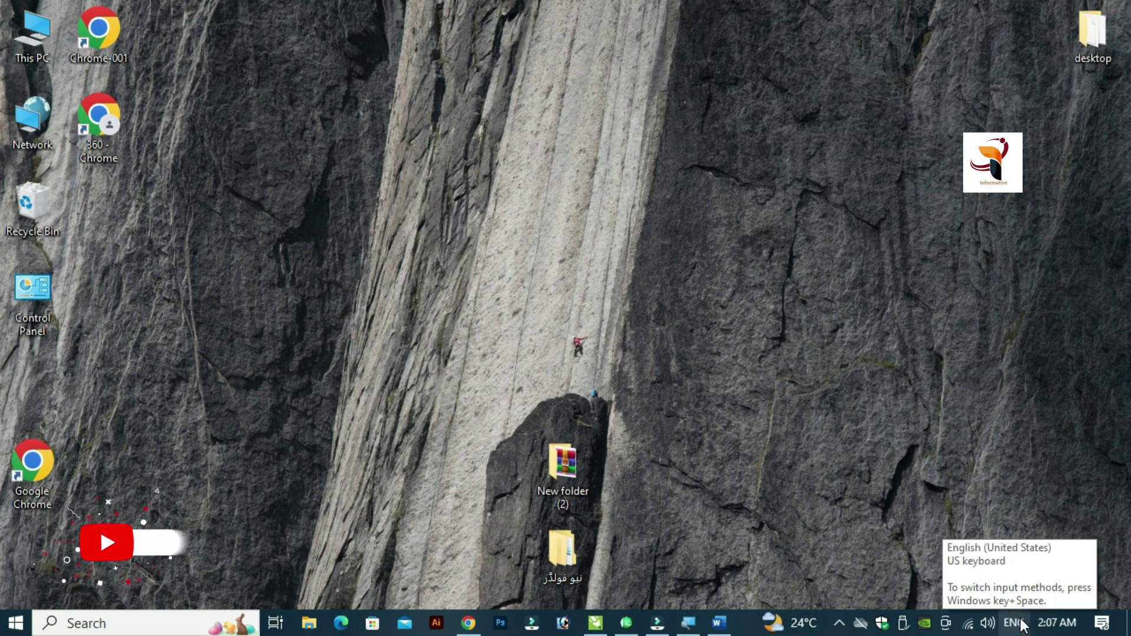
pyautogui.hotkey('alt', 'shift')
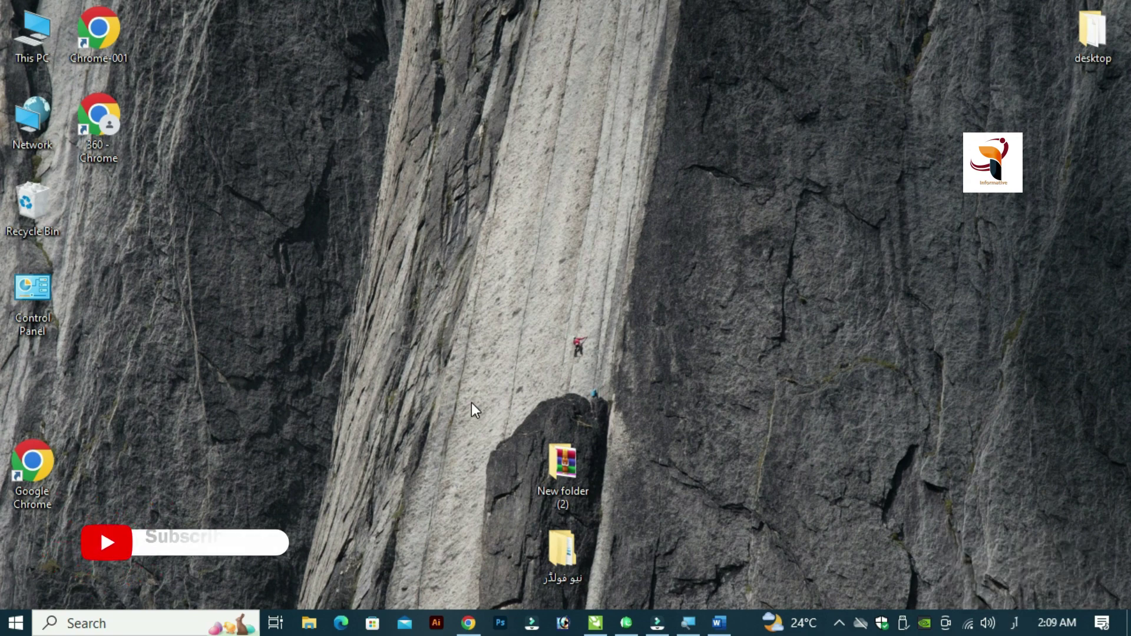